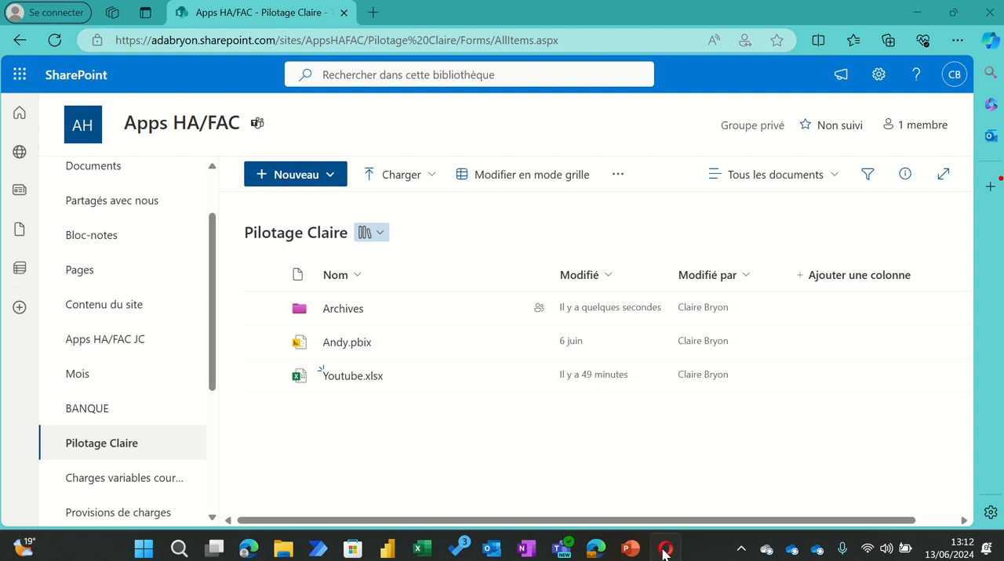
Step: Switch to Power Automate and start a new scheduled cloud flow named "Archive reporting Youtube"
{"action": "left_click", "coordinate": [664, 549]}
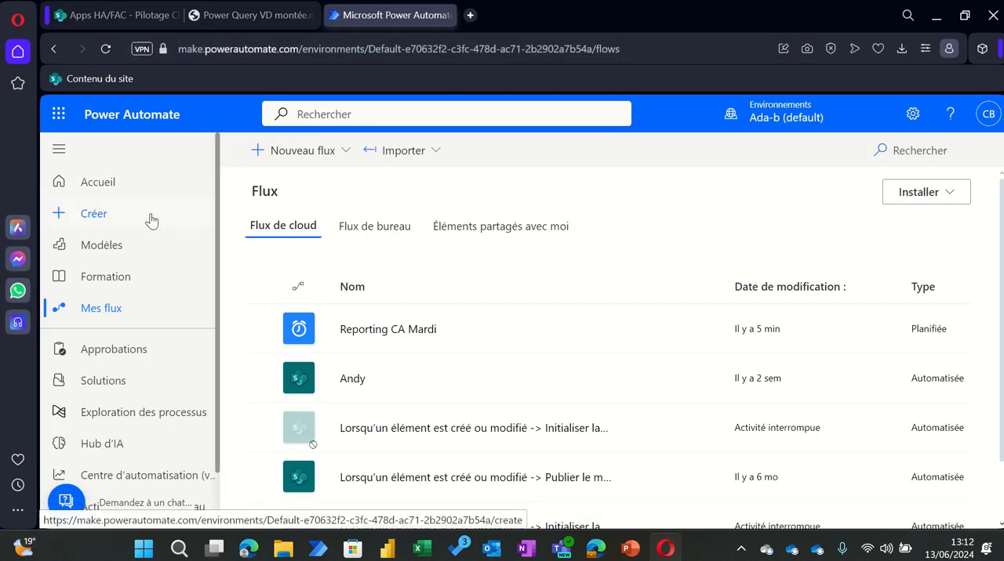
{"action": "left_click", "coordinate": [116, 214]}
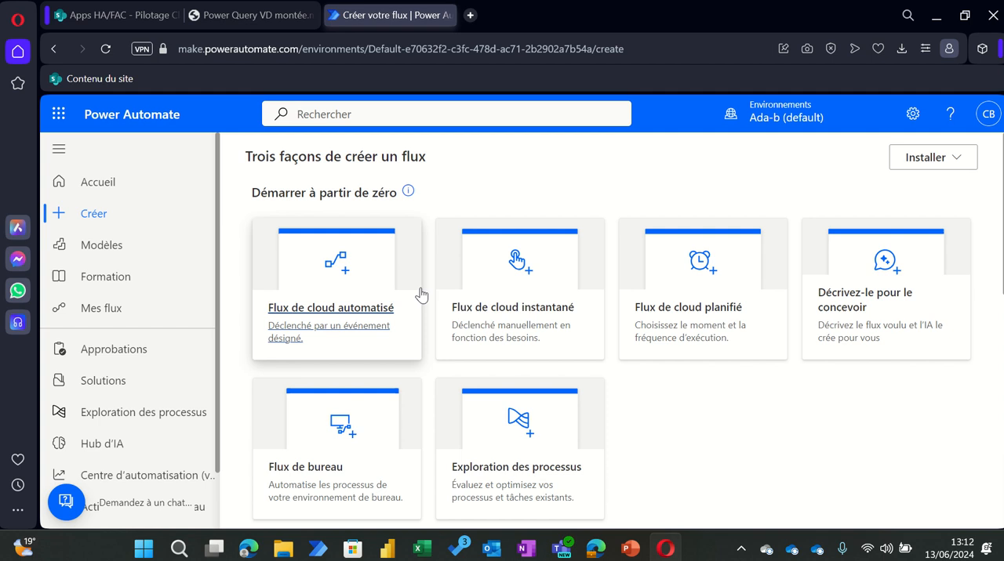
{"action": "left_click", "coordinate": [691, 332]}
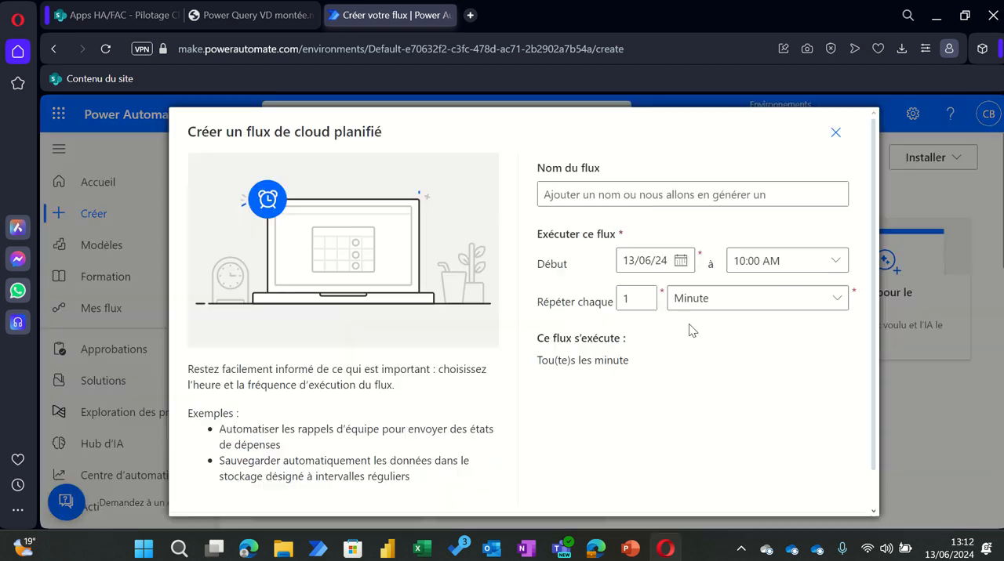
{"action": "left_click", "coordinate": [580, 195]}
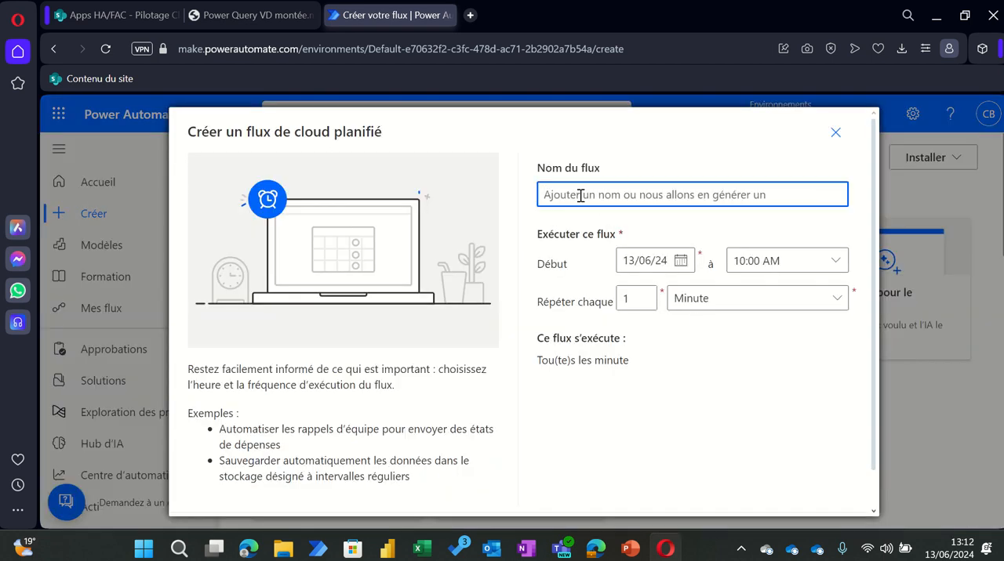
{"action": "type", "text": "Archive r"}
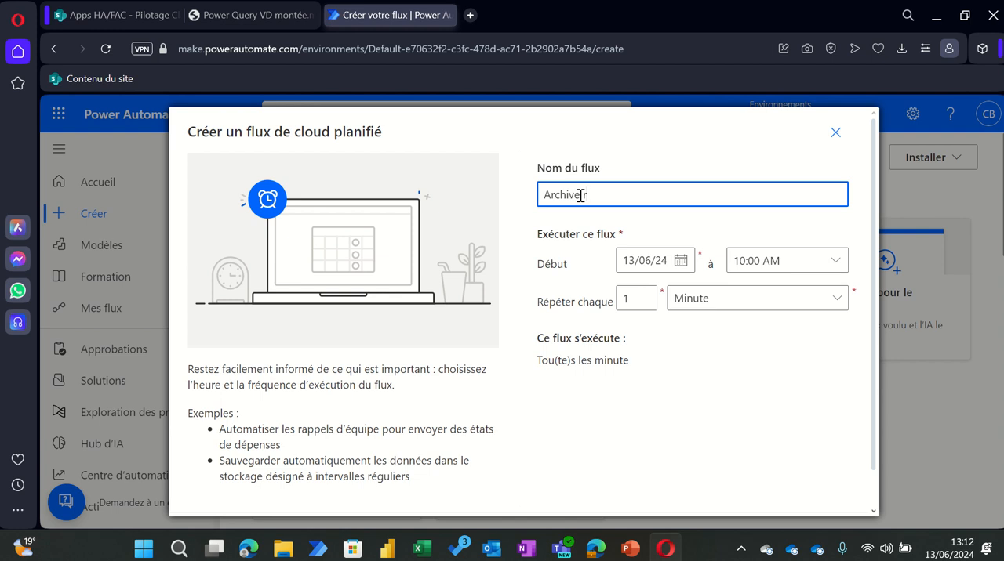
{"action": "type", "text": "eporting Youtube"}
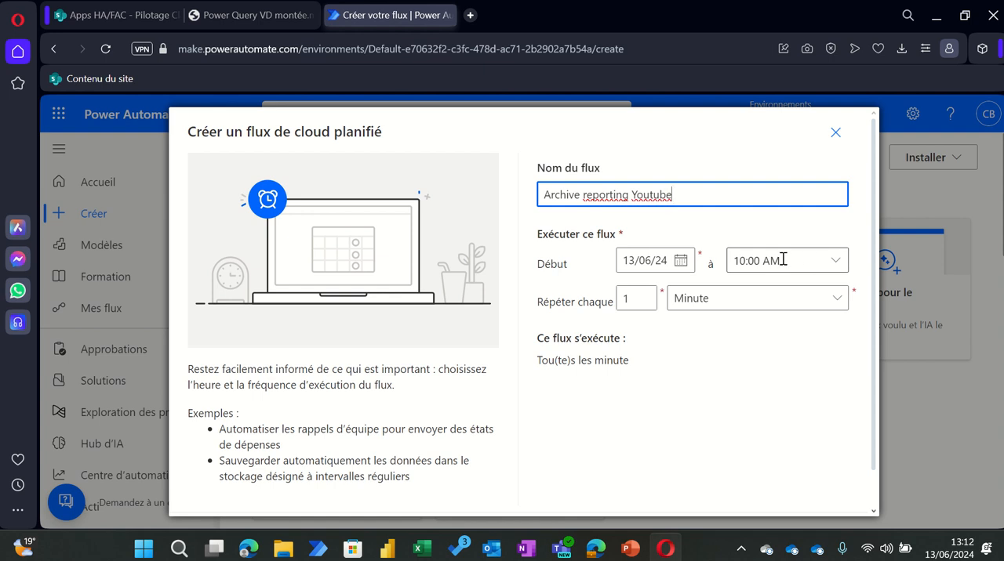
Step: Set the flow to repeat every 1 Semaine, running on Sunday only
{"action": "left_click", "coordinate": [750, 303]}
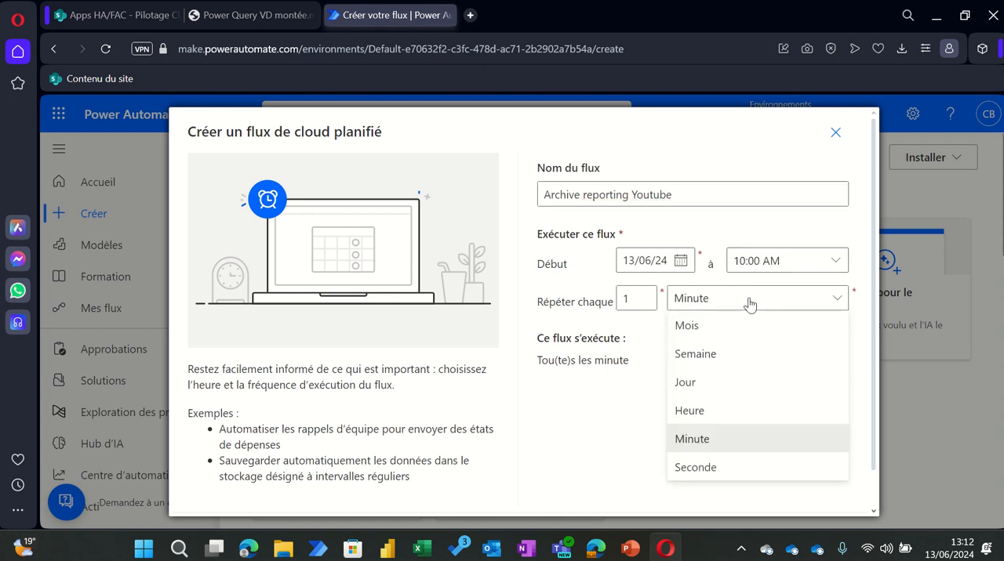
{"action": "left_click", "coordinate": [691, 357]}
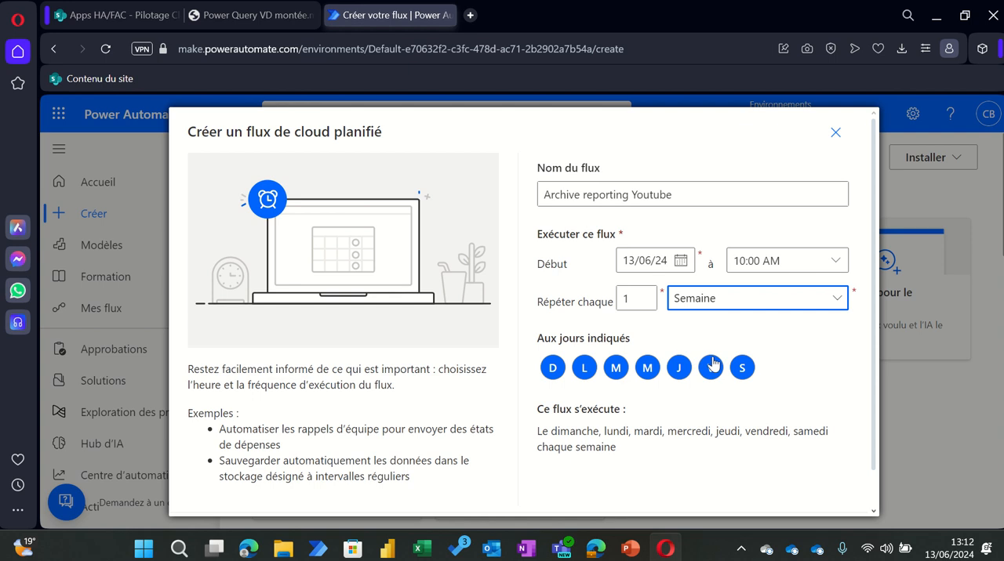
{"action": "left_click", "coordinate": [584, 369]}
{"action": "left_click", "coordinate": [615, 369]}
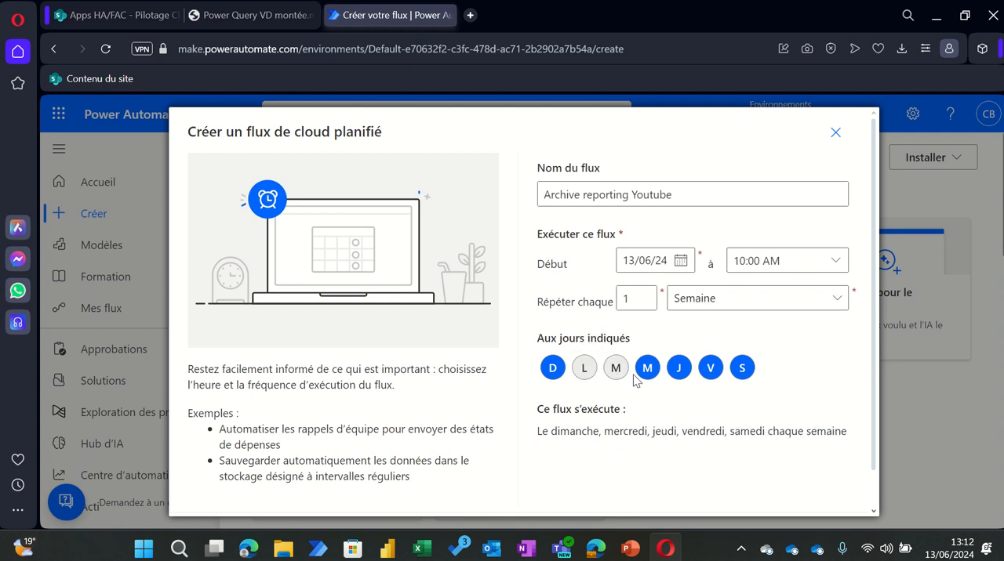
{"action": "left_click", "coordinate": [648, 370]}
{"action": "left_click", "coordinate": [677, 371]}
{"action": "left_click", "coordinate": [709, 371]}
{"action": "left_click", "coordinate": [743, 370]}
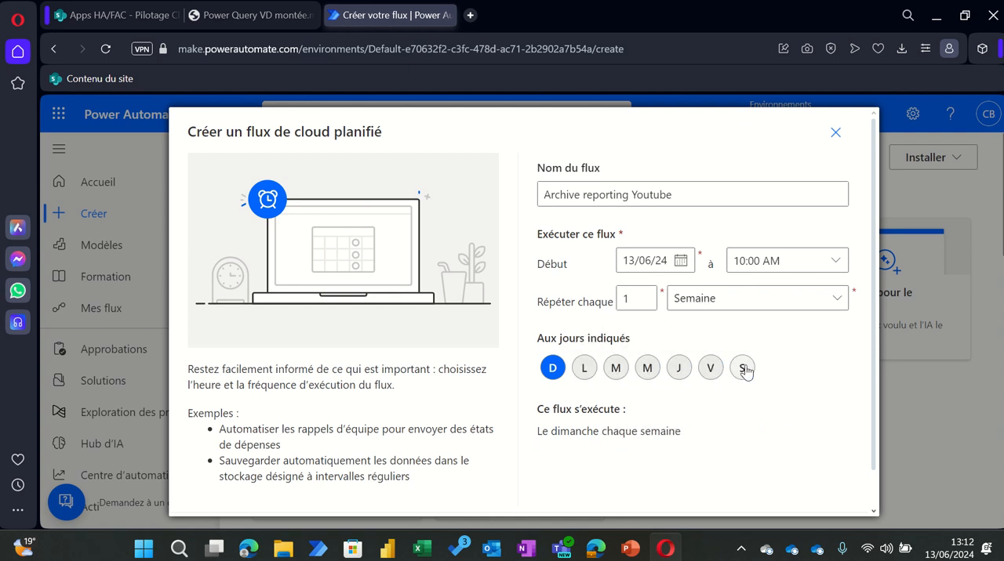
{"action": "scroll", "coordinate": [778, 368], "scroll_direction": "down", "scroll_amount": 1}
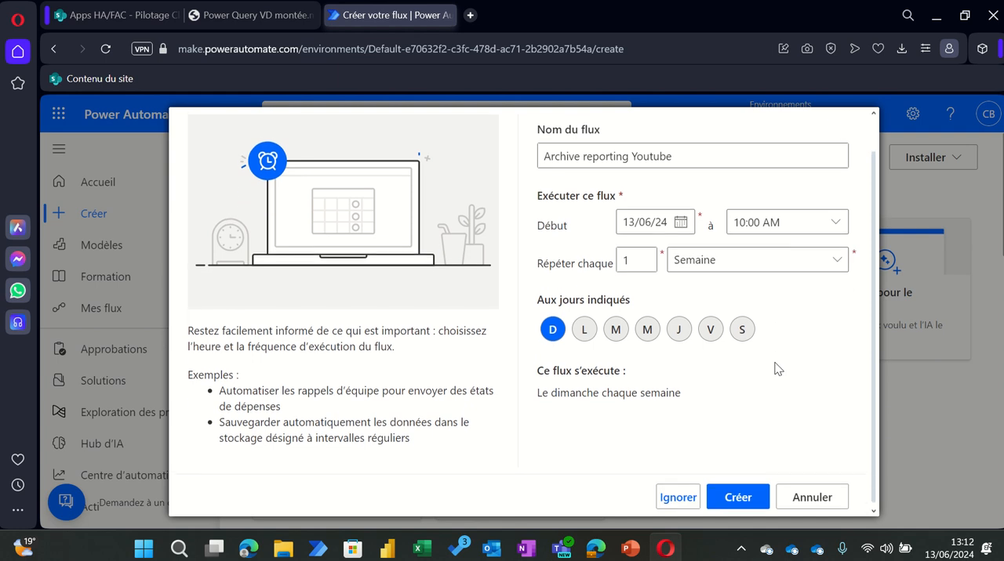
Step: Create the scheduled flow and turn off the new designer to edit it in the classic one
{"action": "left_click", "coordinate": [741, 496]}
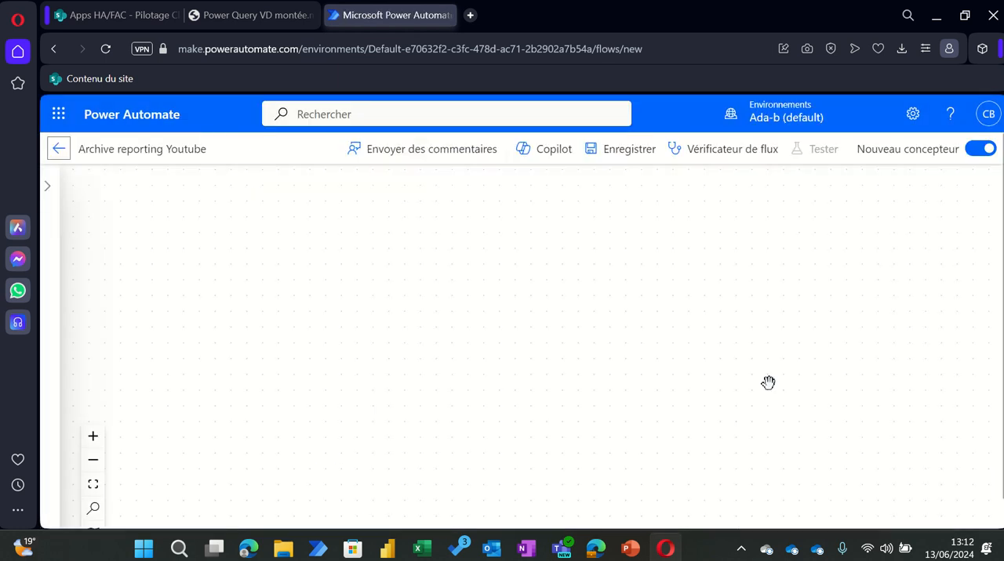
{"action": "left_click", "coordinate": [975, 183]}
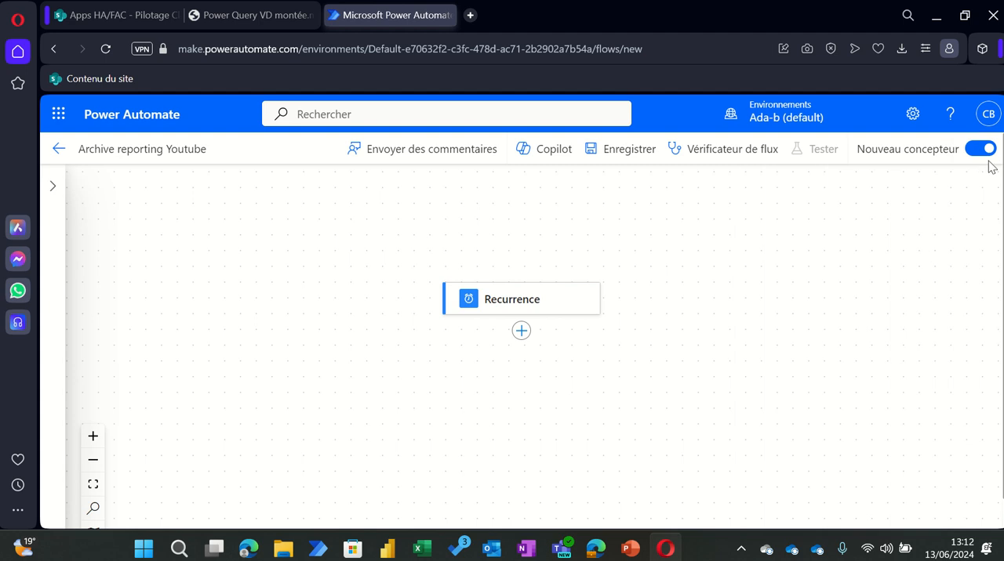
{"action": "left_click", "coordinate": [981, 148]}
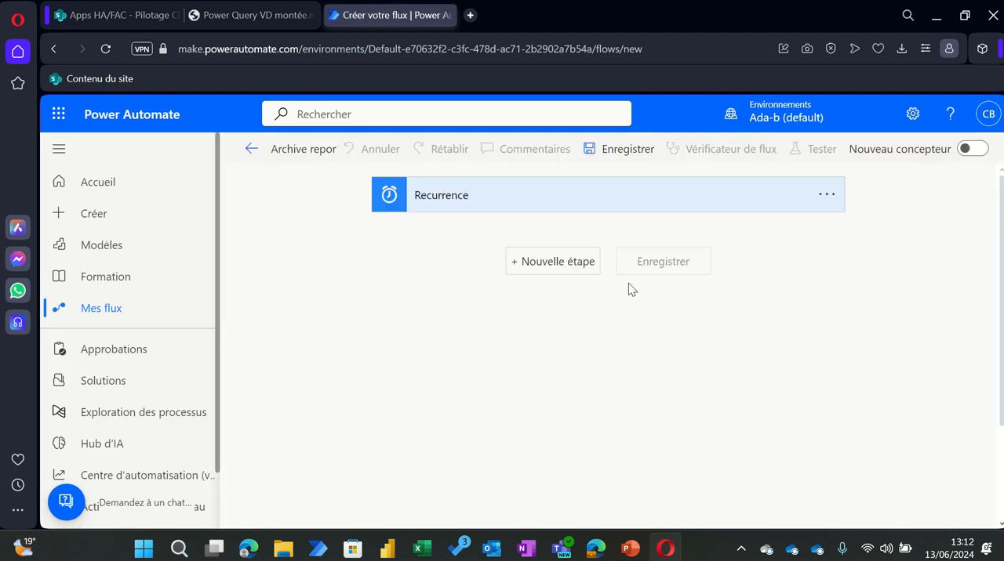
Step: Add a new step after the Recurrence trigger and search the available operations for "sharepoint"
{"action": "left_click", "coordinate": [544, 268]}
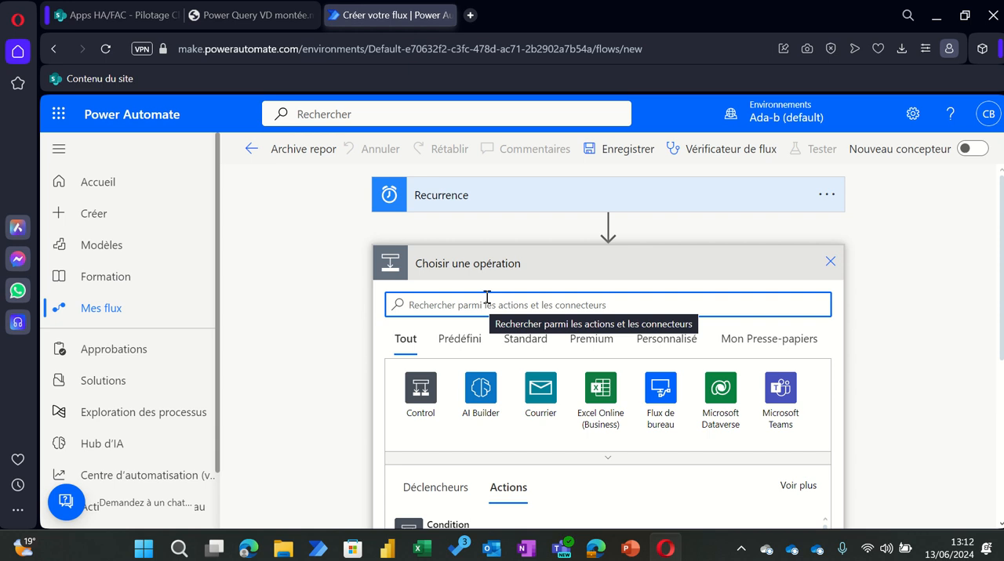
{"action": "type", "text": "sahe"}
{"action": "type", "text": "har"}
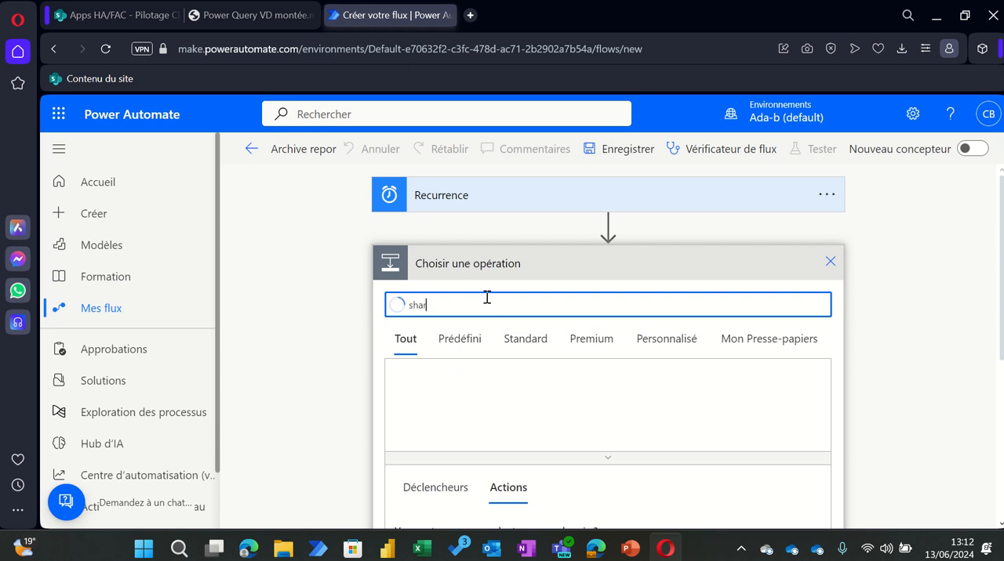
{"action": "type", "text": "epoint"}
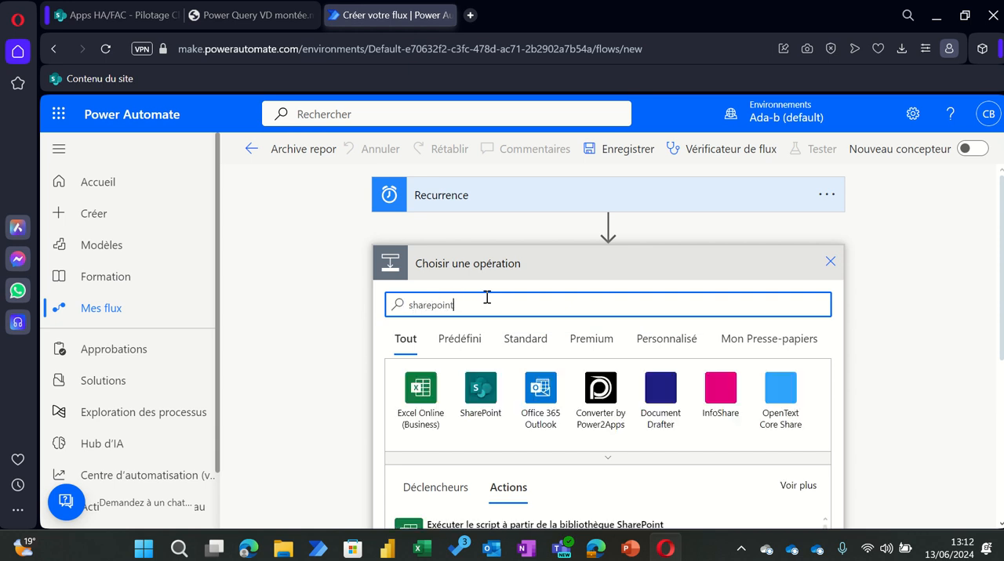
Step: Look through the SharePoint actions and add the "Archiver le fichier" action to the flow
{"action": "scroll", "coordinate": [596, 443], "scroll_direction": "down", "scroll_amount": 3}
{"action": "scroll", "coordinate": [533, 352], "scroll_direction": "down", "scroll_amount": 2}
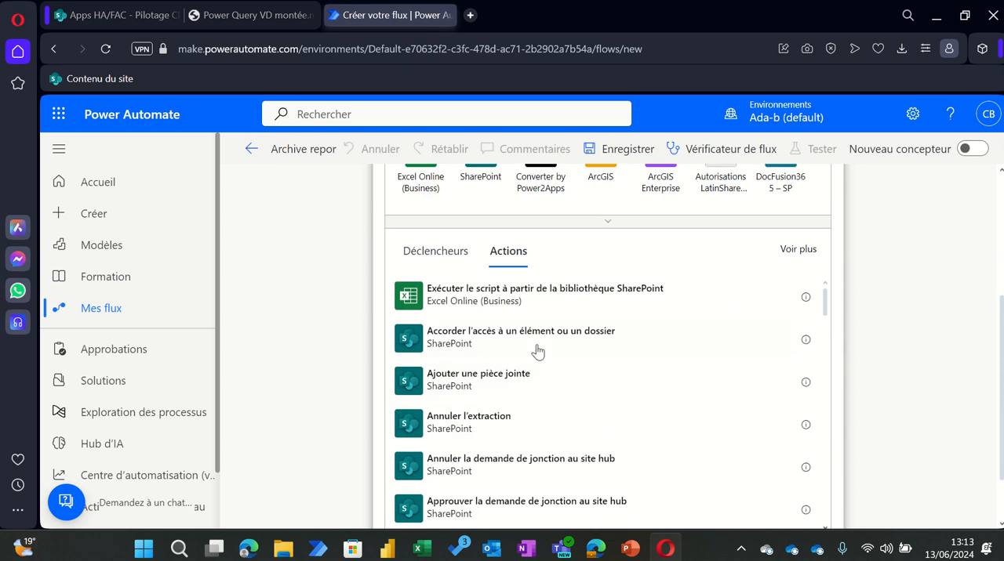
{"action": "scroll", "coordinate": [523, 346], "scroll_direction": "down", "scroll_amount": 2}
{"action": "scroll", "coordinate": [525, 347], "scroll_direction": "down", "scroll_amount": 2}
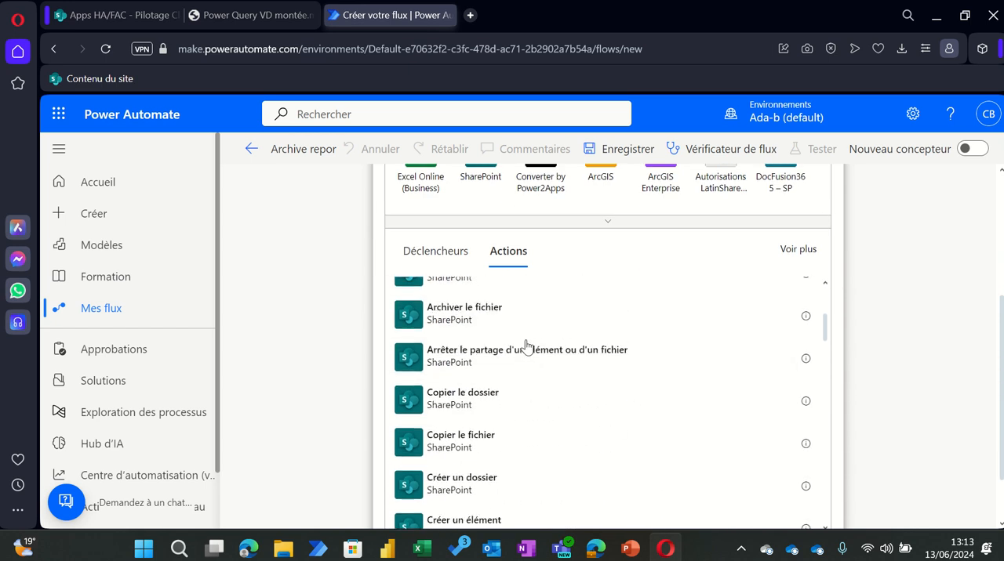
{"action": "scroll", "coordinate": [557, 378], "scroll_direction": "down", "scroll_amount": 4}
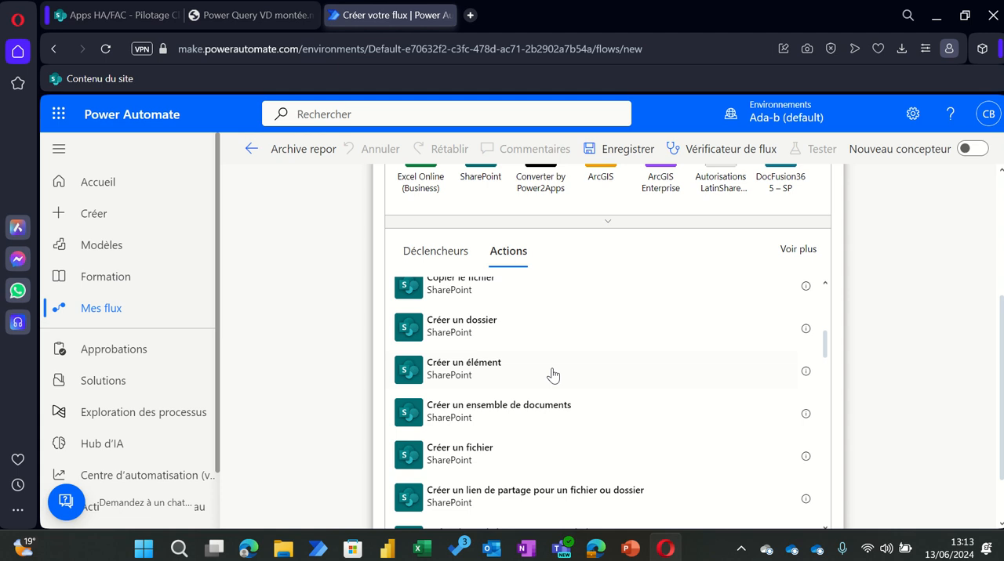
{"action": "scroll", "coordinate": [531, 358], "scroll_direction": "down", "scroll_amount": 2}
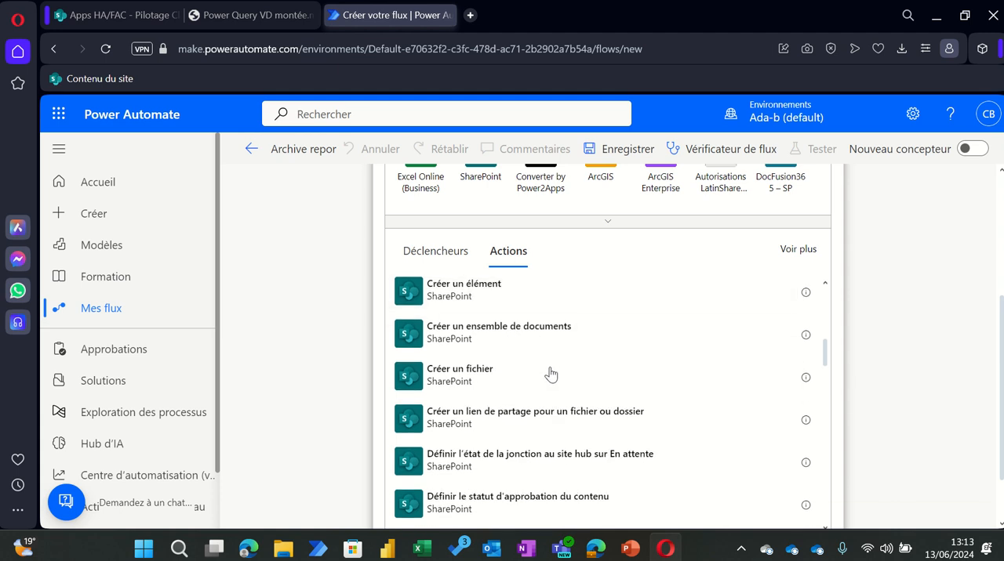
{"action": "scroll", "coordinate": [522, 388], "scroll_direction": "down", "scroll_amount": 4}
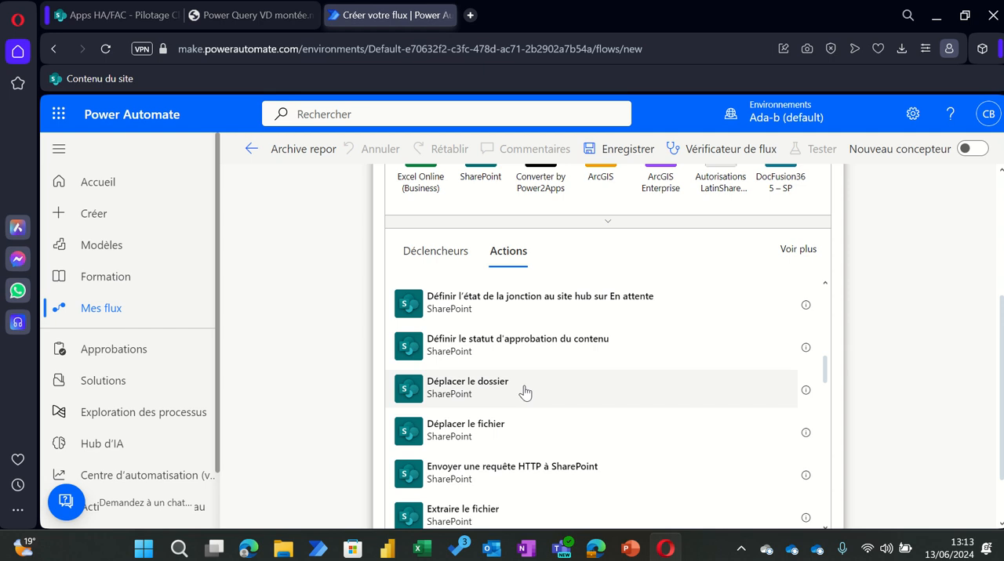
{"action": "scroll", "coordinate": [526, 385], "scroll_direction": "down", "scroll_amount": 4}
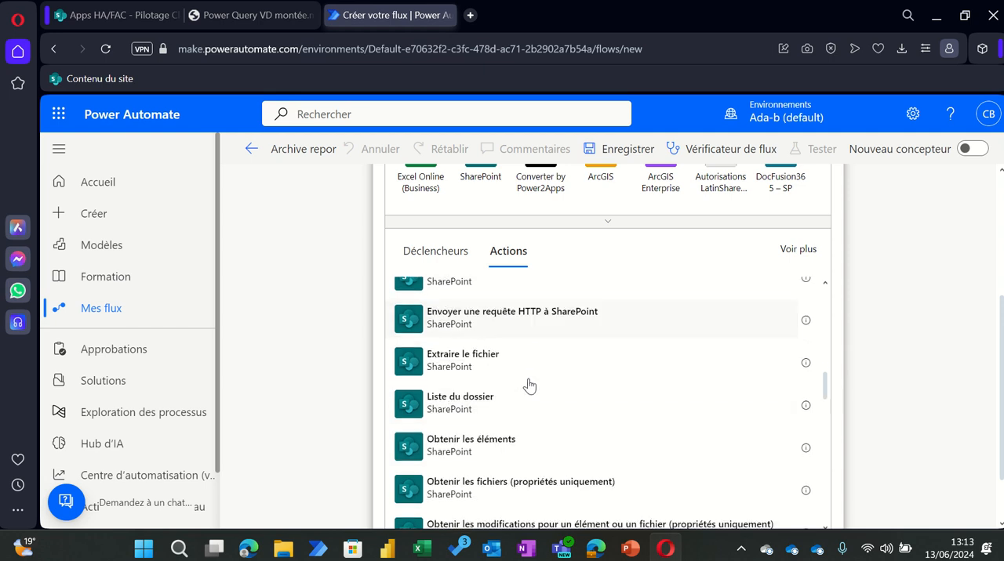
{"action": "scroll", "coordinate": [530, 383], "scroll_direction": "up", "scroll_amount": 8}
{"action": "scroll", "coordinate": [530, 384], "scroll_direction": "up", "scroll_amount": 9}
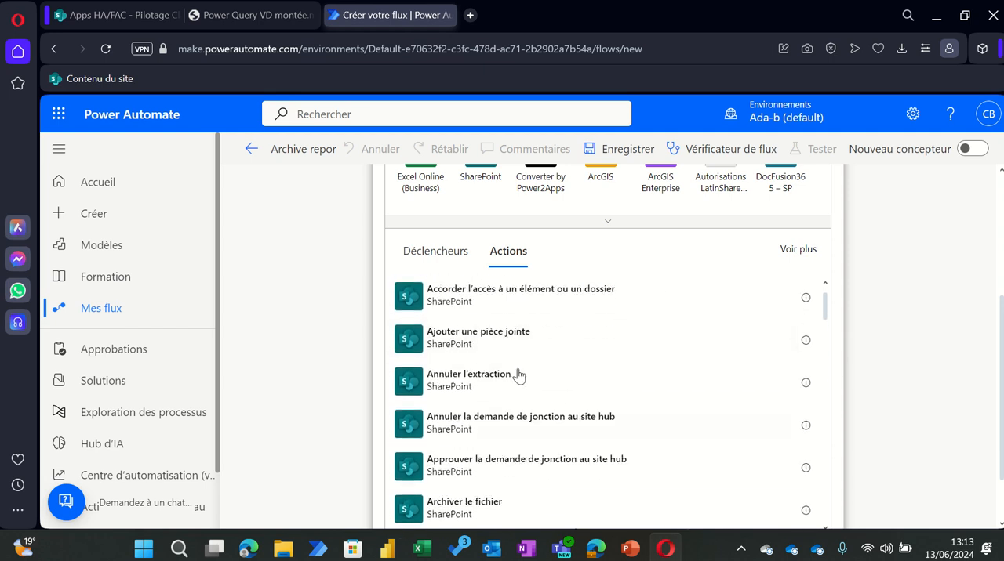
{"action": "scroll", "coordinate": [519, 375], "scroll_direction": "down", "scroll_amount": 2}
{"action": "scroll", "coordinate": [518, 375], "scroll_direction": "down", "scroll_amount": 2}
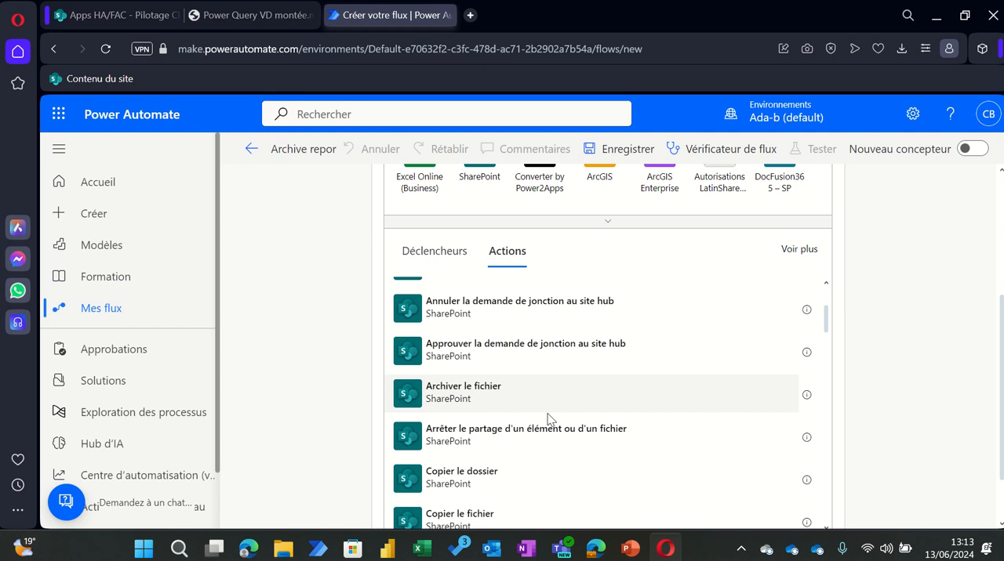
{"action": "left_click", "coordinate": [468, 398]}
{"action": "scroll", "coordinate": [706, 381], "scroll_direction": "up", "scroll_amount": 2}
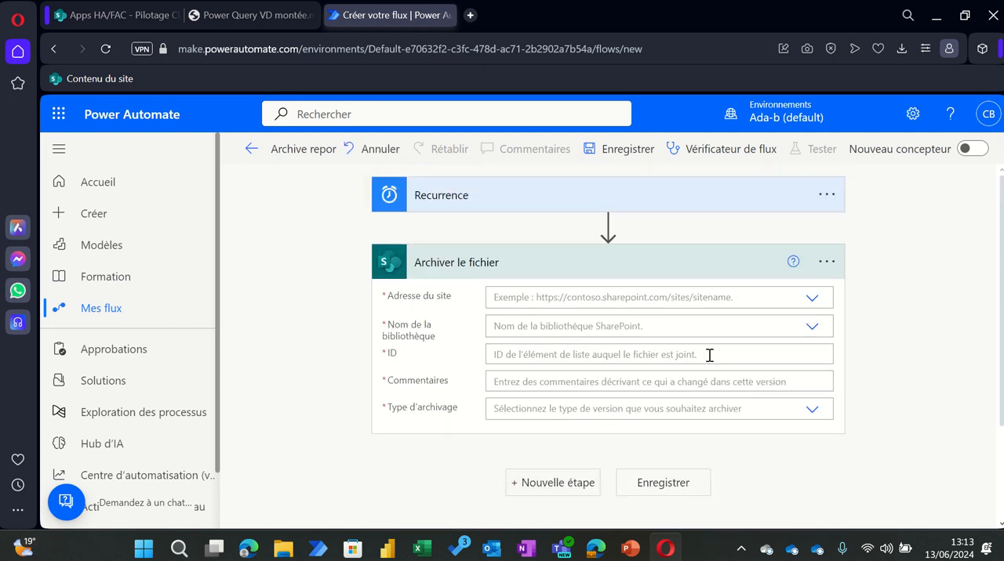
Step: Delete the "Archiver le fichier" step from the flow
{"action": "left_click", "coordinate": [826, 262]}
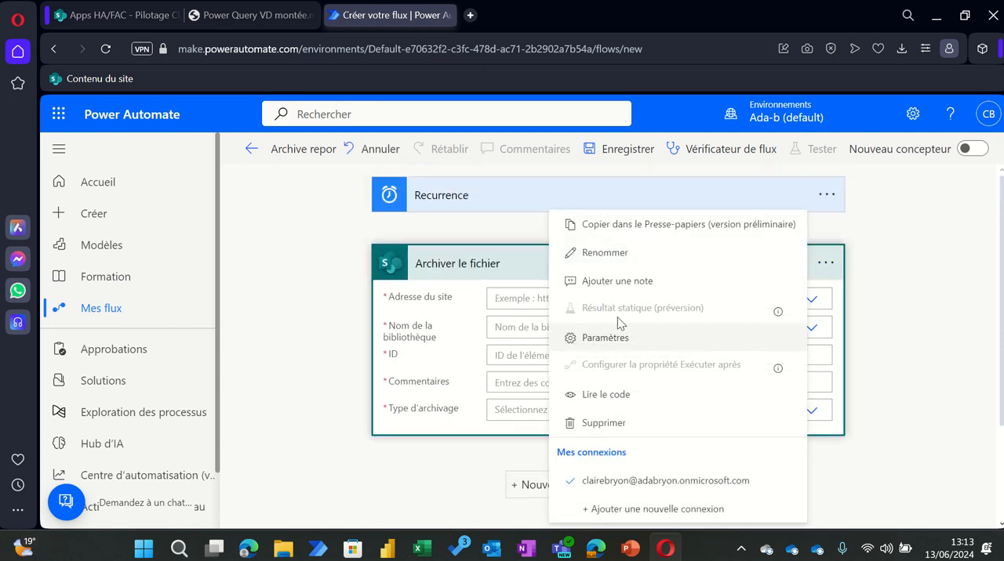
{"action": "left_click", "coordinate": [604, 423]}
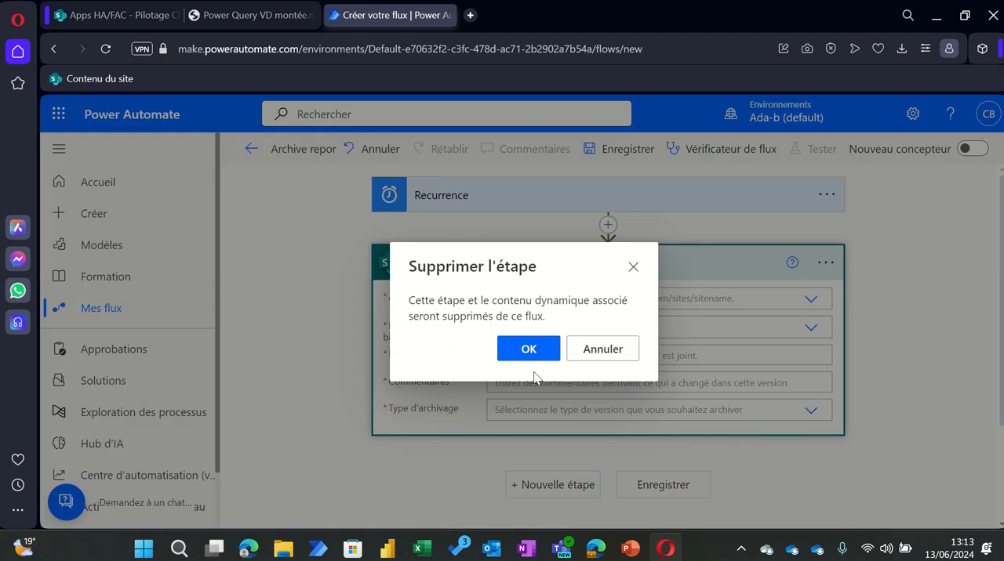
{"action": "left_click", "coordinate": [543, 345]}
Step: Add another new step below the Recurrence trigger and search the operations for "Sharepoint"
{"action": "left_click", "coordinate": [565, 263]}
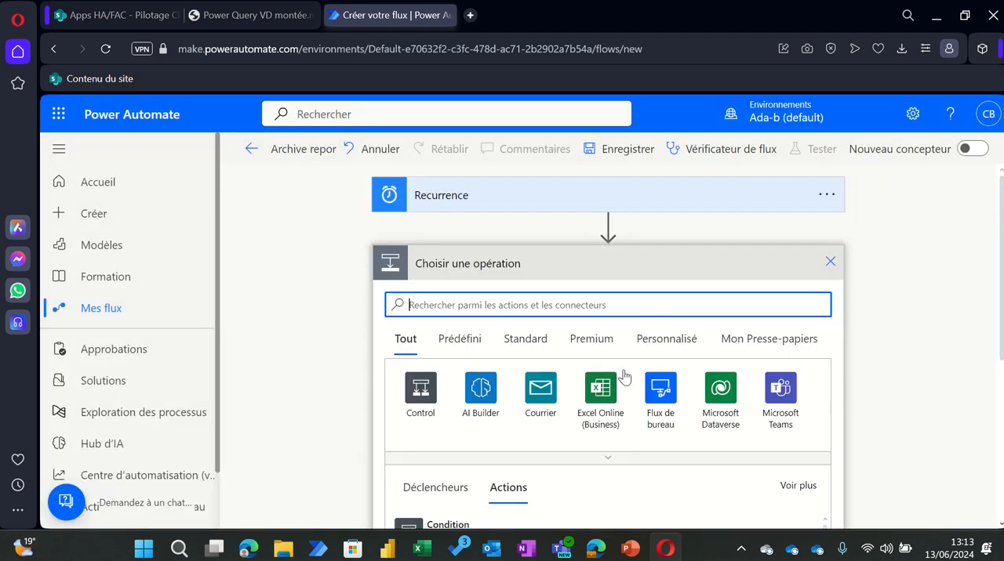
{"action": "scroll", "coordinate": [603, 360], "scroll_direction": "down", "scroll_amount": 2}
{"action": "scroll", "coordinate": [509, 329], "scroll_direction": "down", "scroll_amount": 2}
{"action": "scroll", "coordinate": [502, 305], "scroll_direction": "up", "scroll_amount": 1}
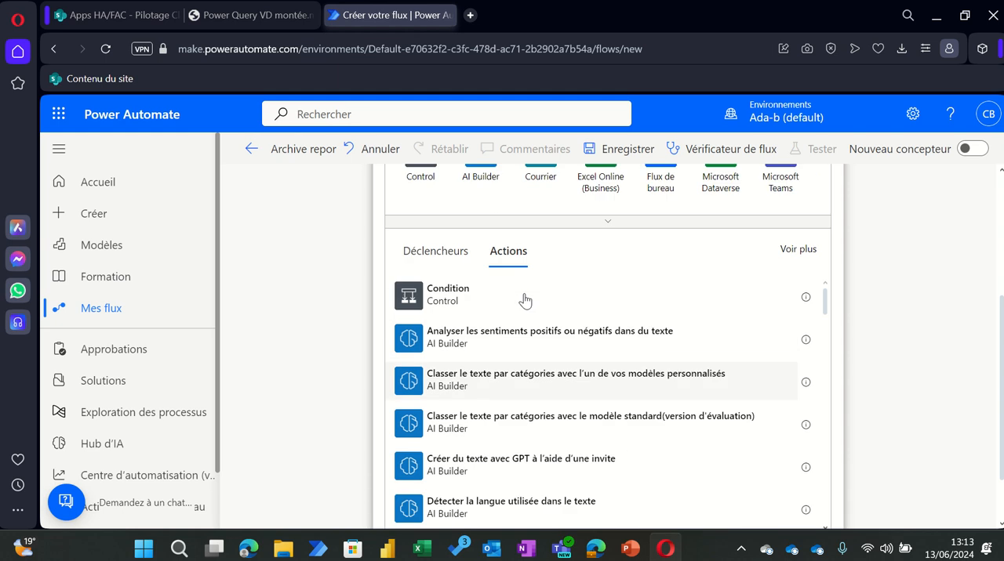
{"action": "scroll", "coordinate": [524, 301], "scroll_direction": "up", "scroll_amount": 2}
{"action": "type", "text": "Sahr"}
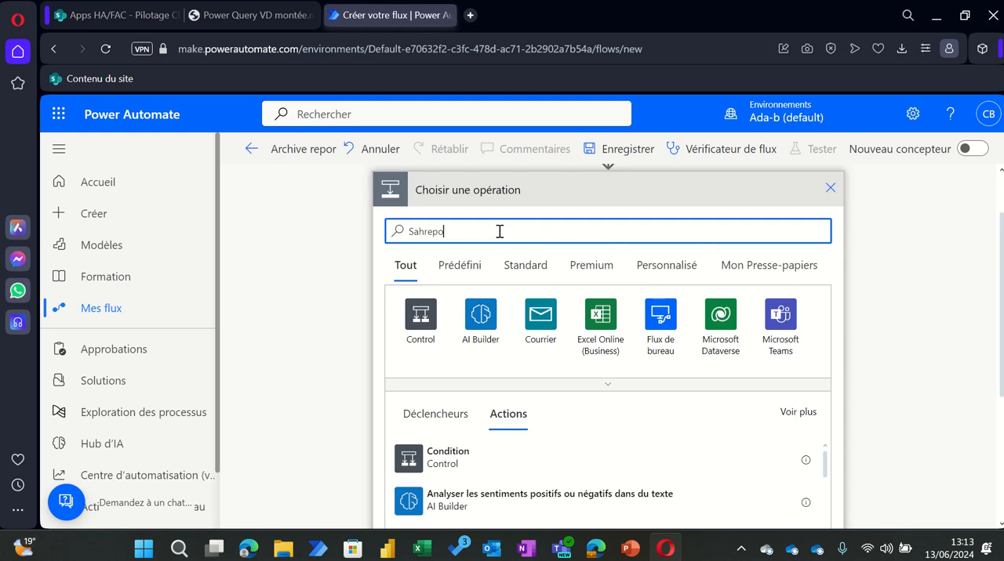
{"action": "type", "text": "epo"}
{"action": "key", "text": "BackSpace"}
{"action": "key", "text": "BackSpace"}
{"action": "key", "text": "BackSpace"}
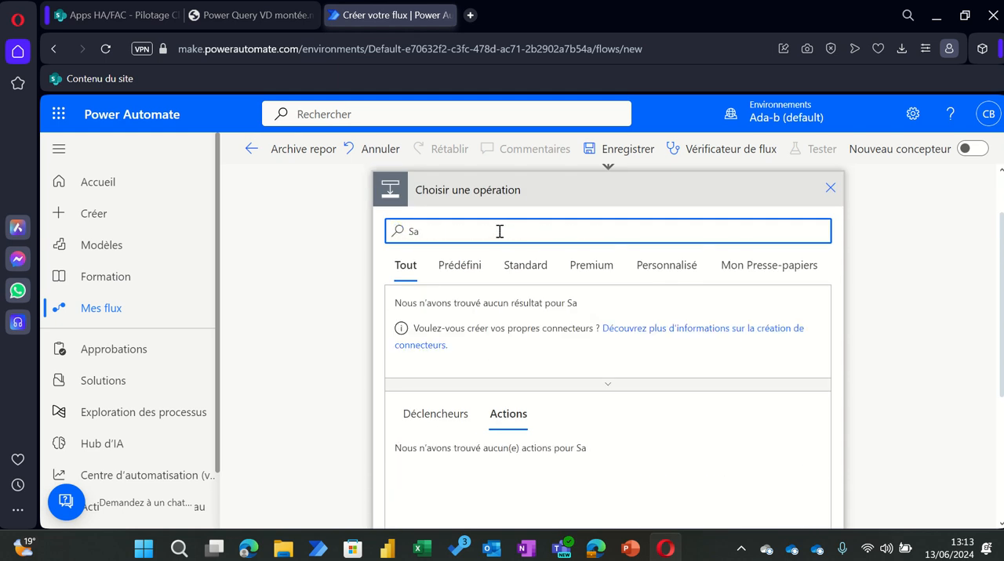
{"action": "type", "text": "point"}
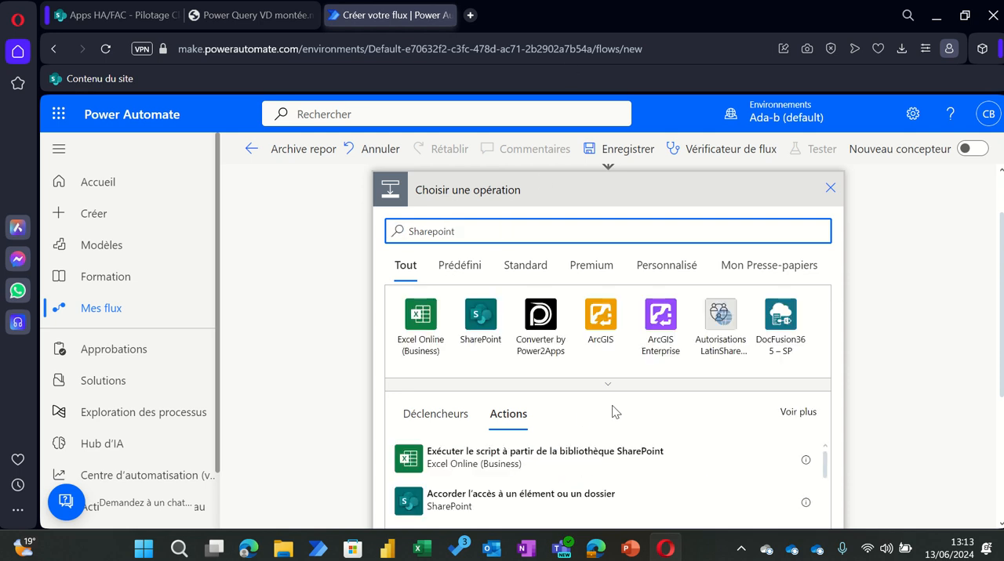
Step: Look through the SharePoint actions and add the "Copier le fichier" action below the Recurrence trigger
{"action": "scroll", "coordinate": [596, 474], "scroll_direction": "down", "scroll_amount": 5}
{"action": "left_click", "coordinate": [896, 325]}
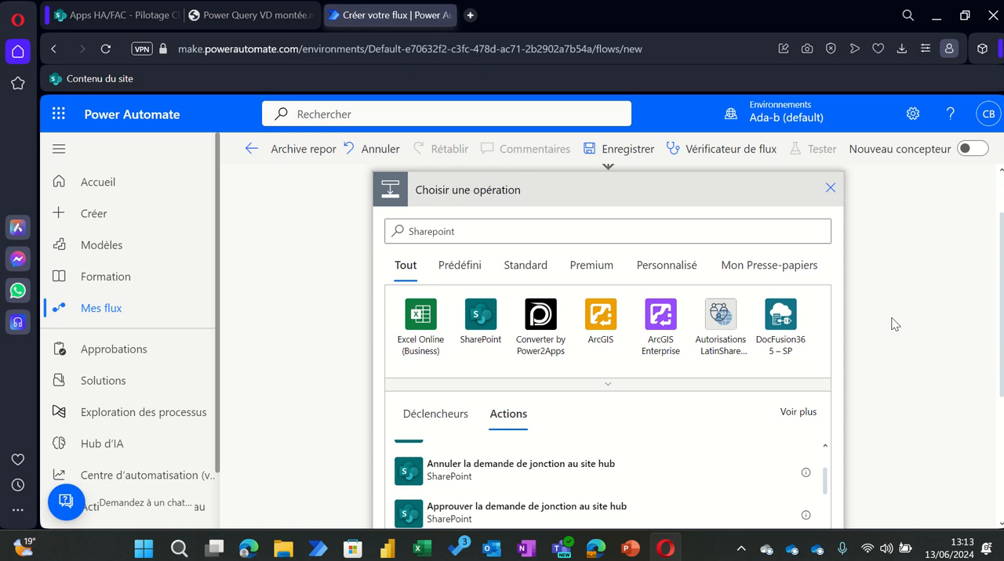
{"action": "scroll", "coordinate": [593, 336], "scroll_direction": "down", "scroll_amount": 5}
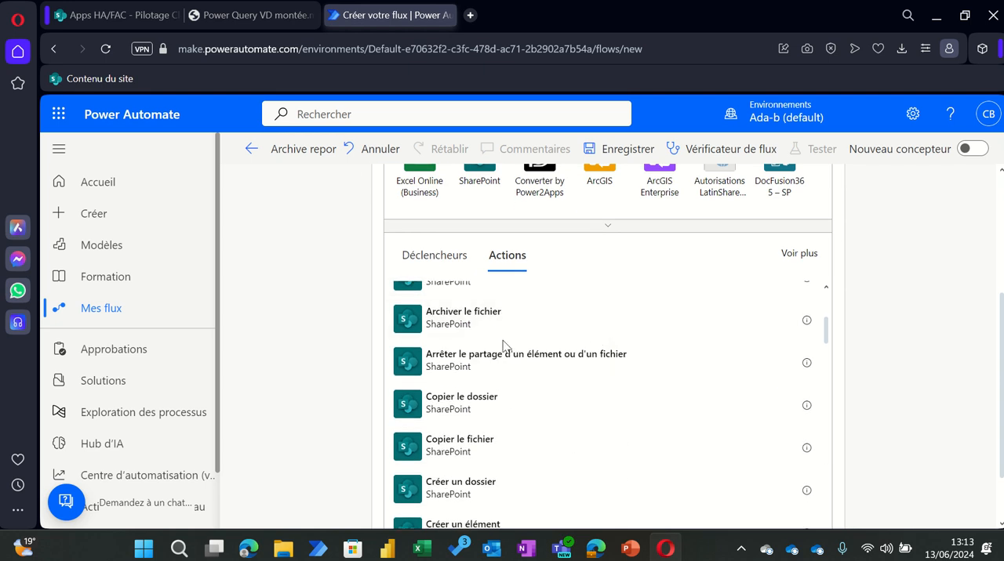
{"action": "left_click", "coordinate": [466, 452]}
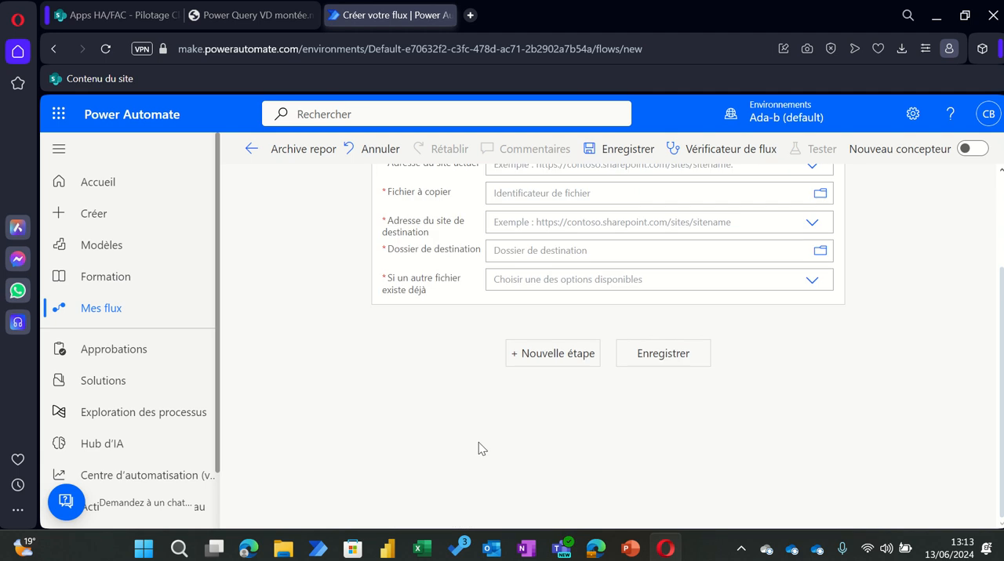
{"action": "scroll", "coordinate": [716, 300], "scroll_direction": "up", "scroll_amount": 1}
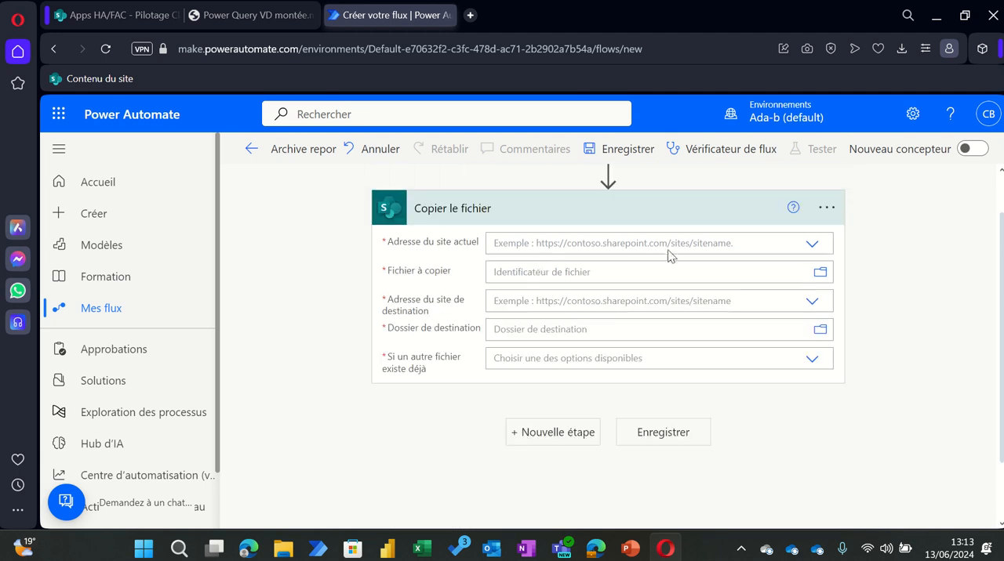
Step: In "Copier le fichier", set the current site to Apps HA/FAC and choose Youtube.xlsx in the Pilotage library as the file to copy
{"action": "left_click", "coordinate": [811, 245]}
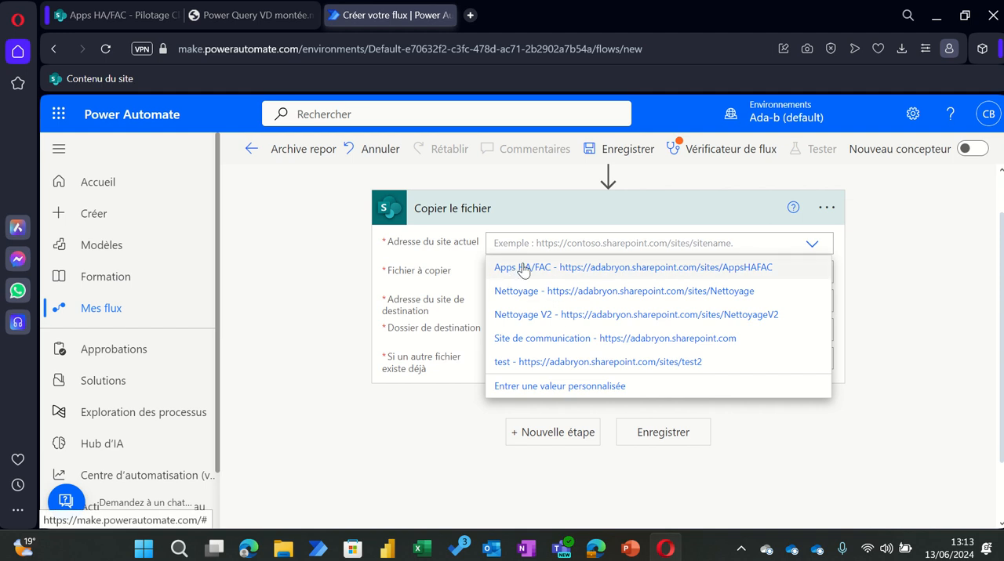
{"action": "left_click", "coordinate": [523, 270]}
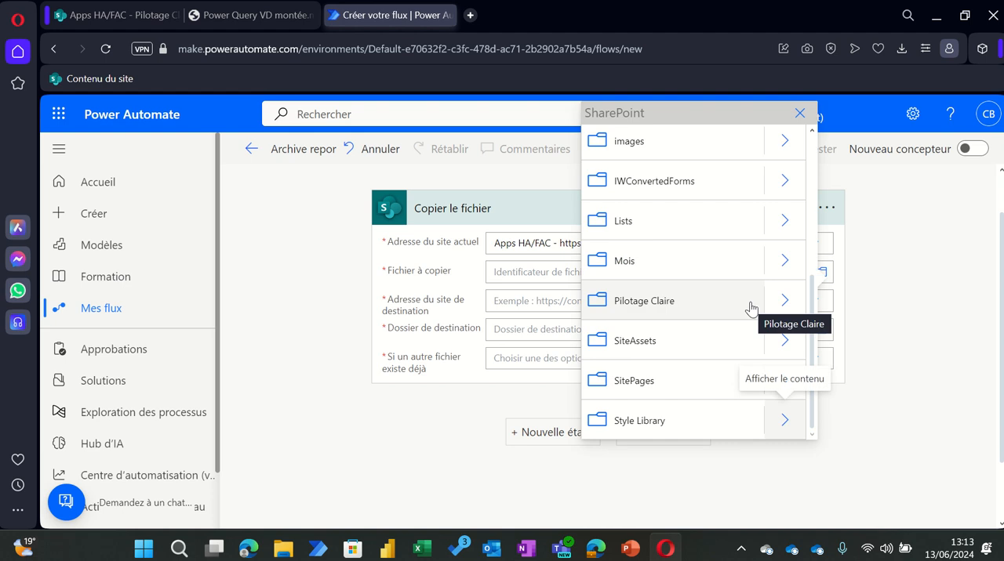
{"action": "left_click", "coordinate": [785, 301]}
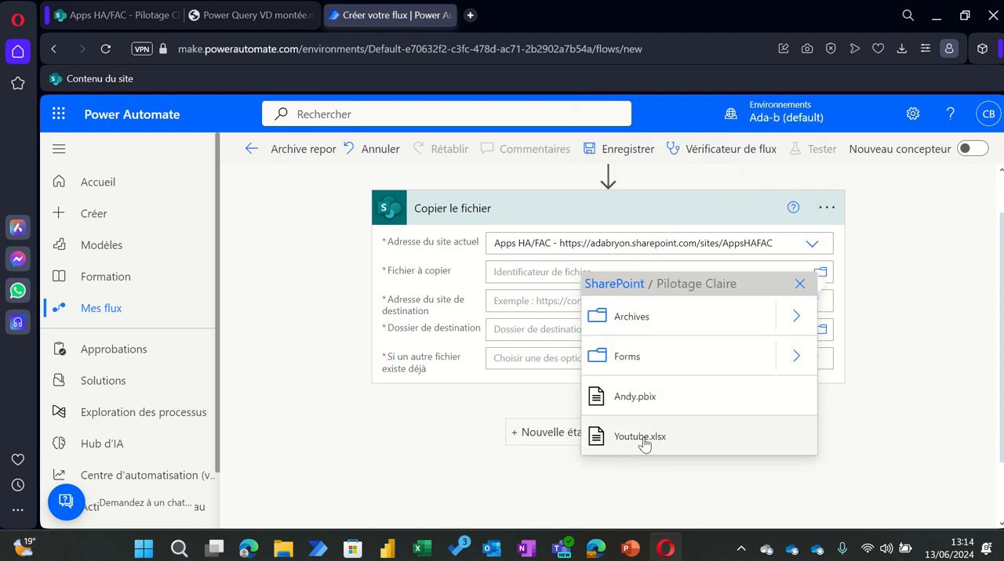
{"action": "left_click", "coordinate": [664, 439]}
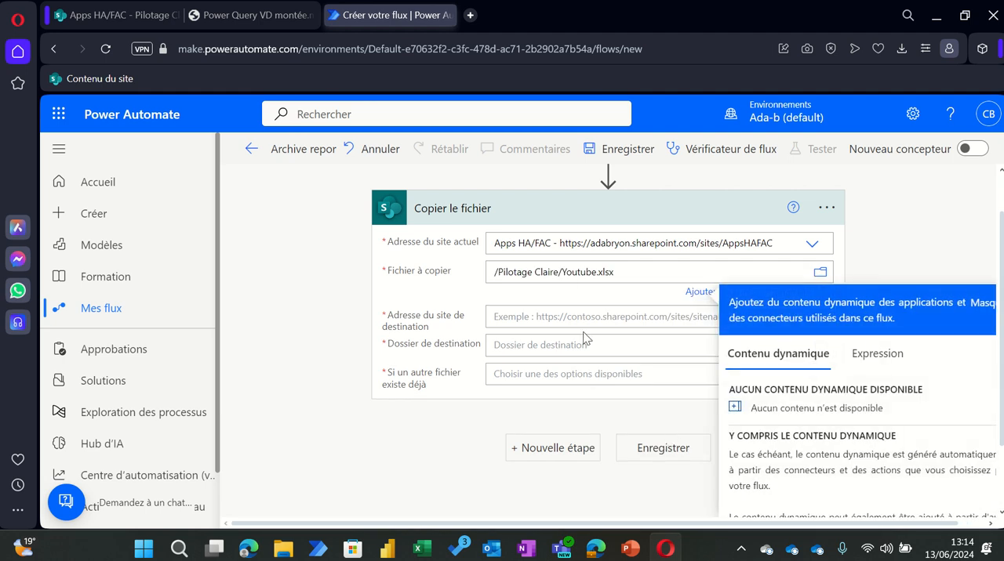
Step: Set the destination site to Apps HA/FAC and the destination folder to Archives inside the Pilotage library
{"action": "left_click", "coordinate": [629, 315]}
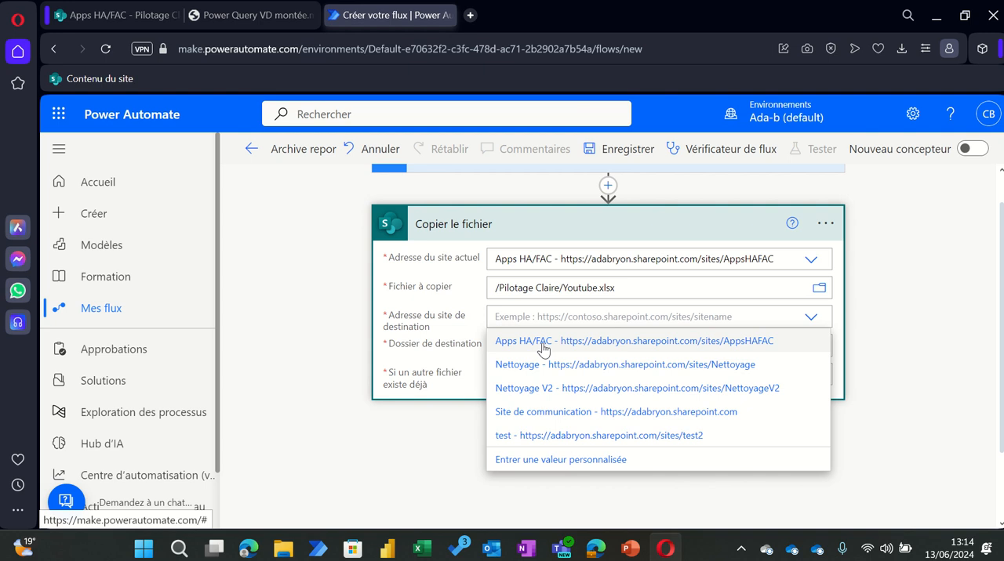
{"action": "left_click", "coordinate": [544, 341]}
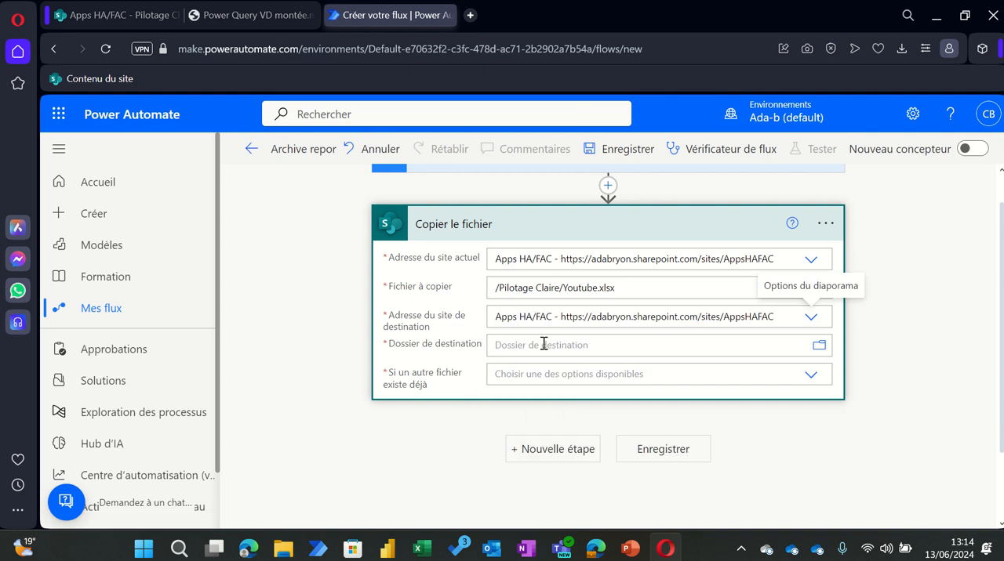
{"action": "left_click", "coordinate": [818, 350]}
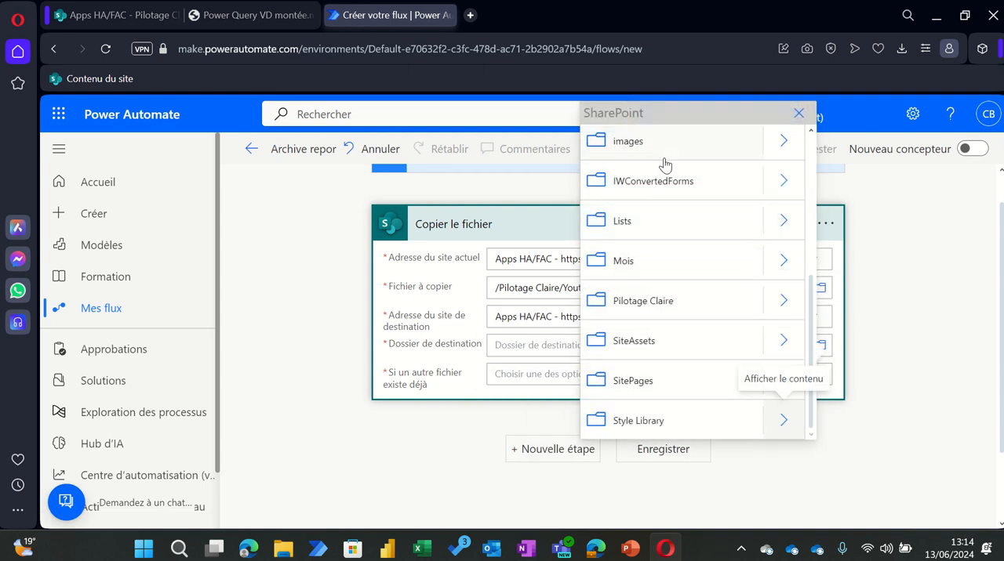
{"action": "left_click", "coordinate": [737, 301]}
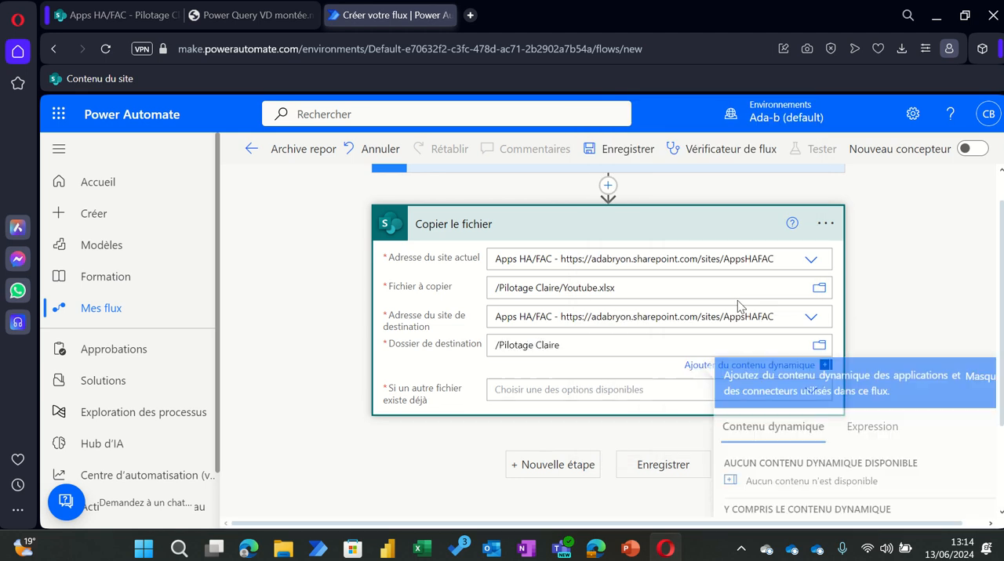
{"action": "left_click", "coordinate": [819, 347]}
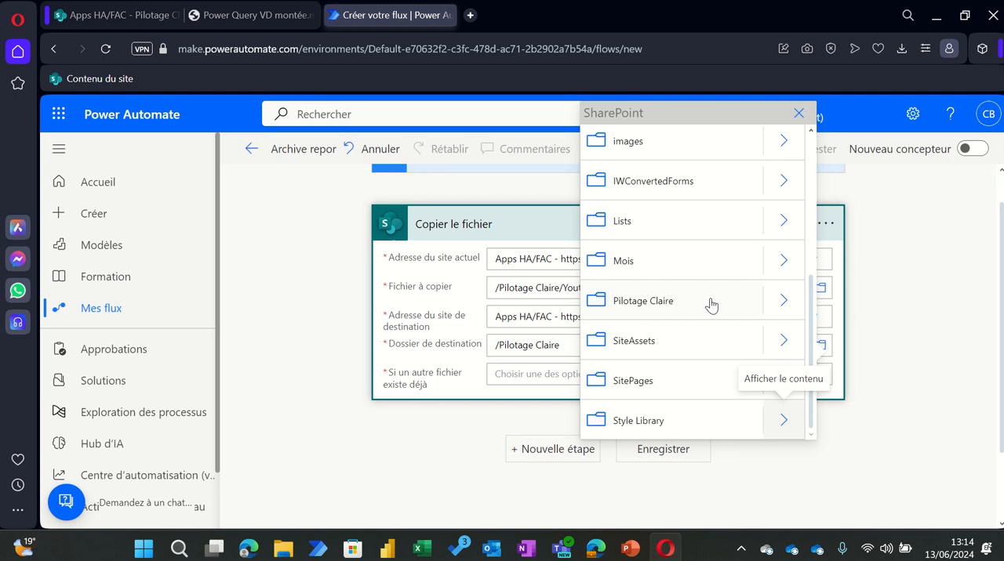
{"action": "left_click", "coordinate": [790, 306]}
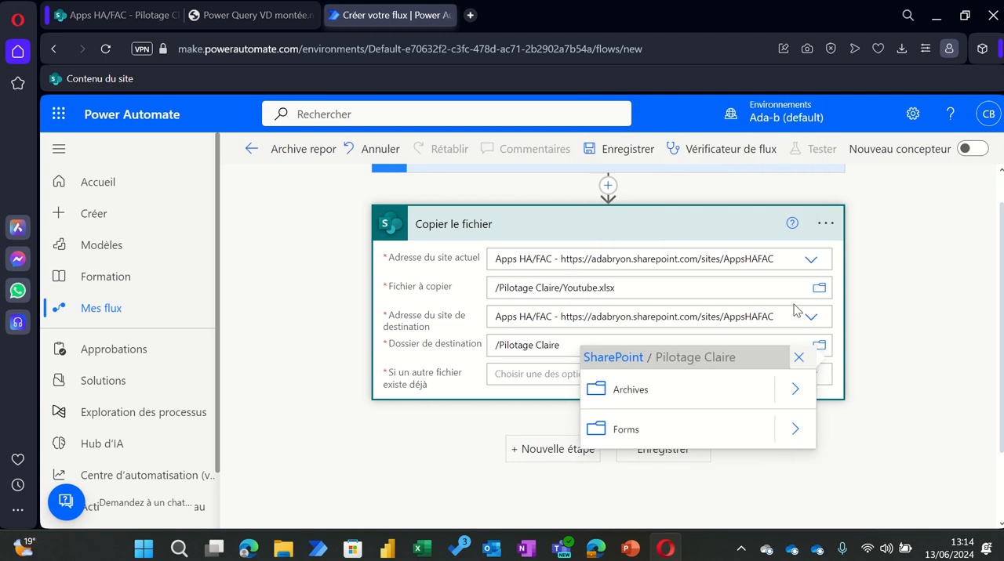
{"action": "left_click", "coordinate": [650, 393]}
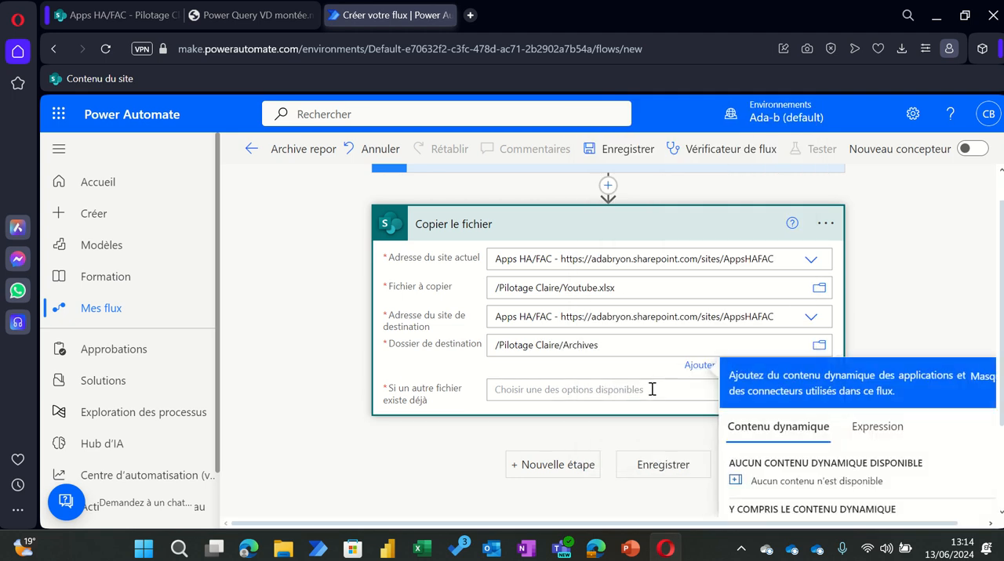
{"action": "left_click", "coordinate": [888, 322]}
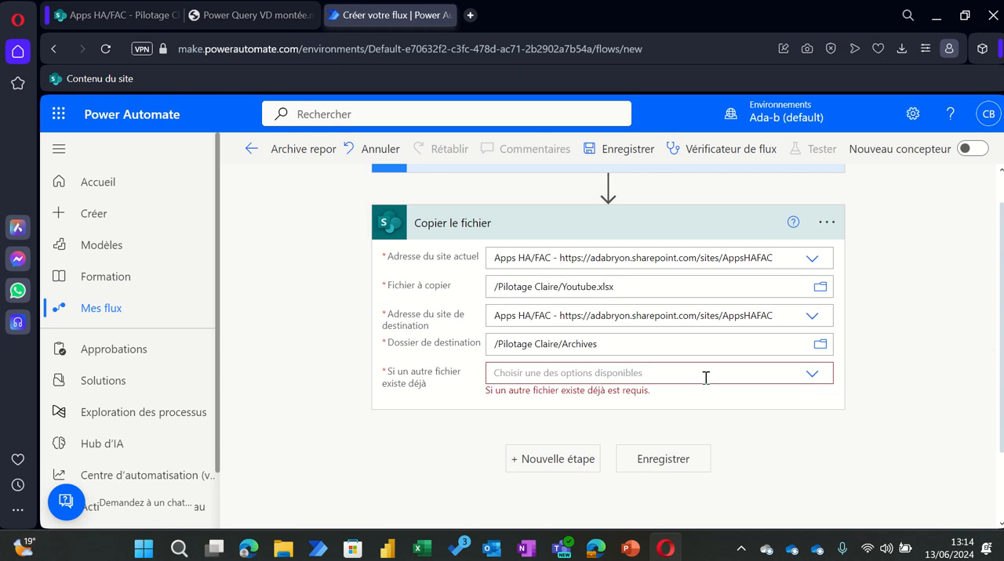
Step: Choose "Copy with a new name" for when another file already exists, and save the flow
{"action": "left_click", "coordinate": [812, 373]}
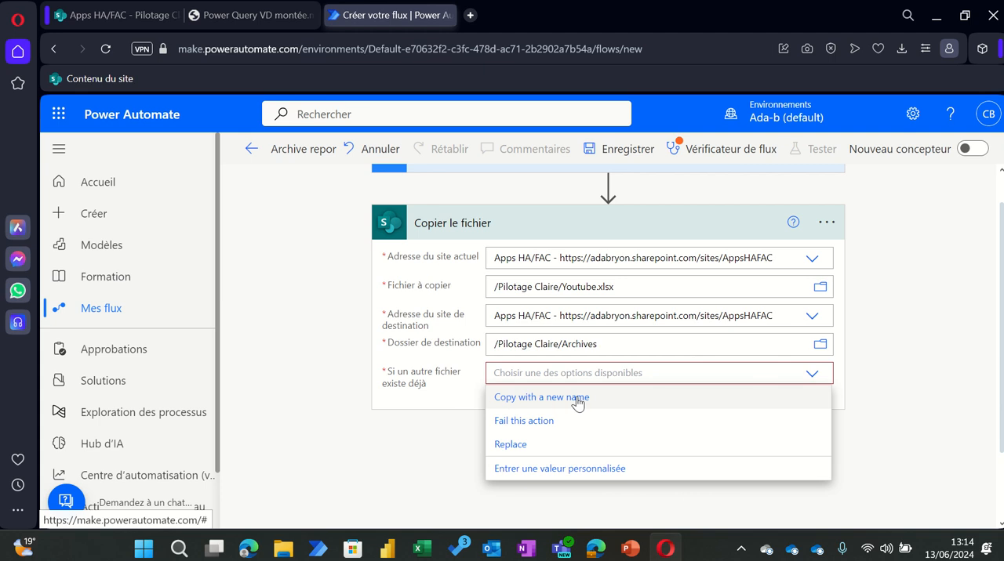
{"action": "left_click", "coordinate": [578, 401]}
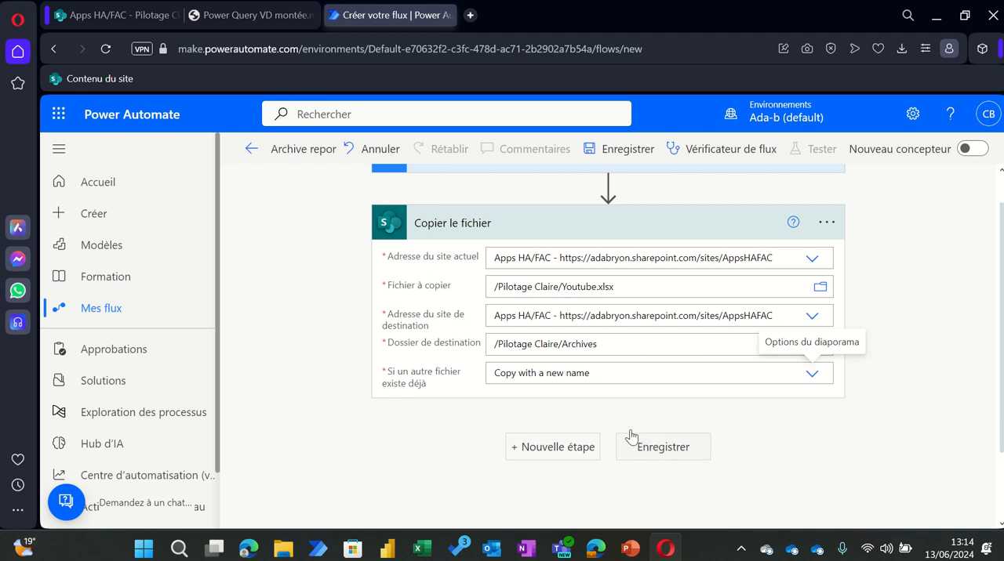
{"action": "left_click", "coordinate": [663, 454]}
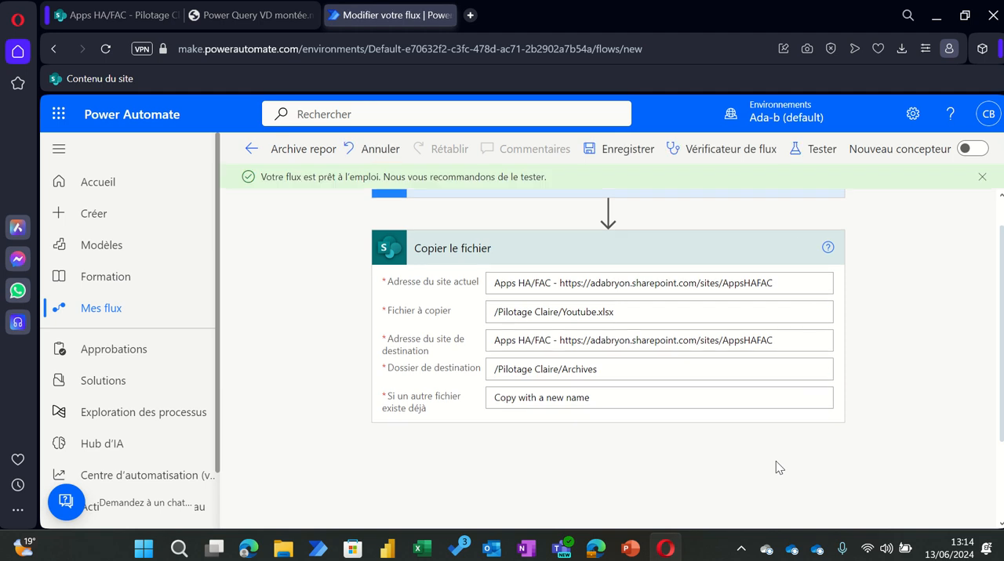
{"action": "left_click", "coordinate": [983, 180]}
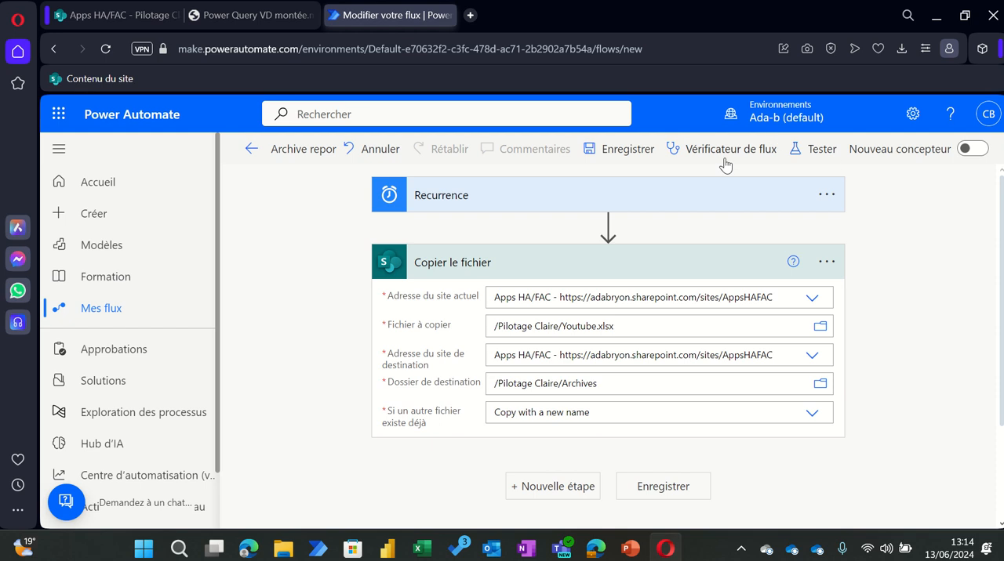
Step: Start a manual test of the saved flow, up to the run confirmation
{"action": "left_click", "coordinate": [818, 152]}
{"action": "left_click", "coordinate": [735, 188]}
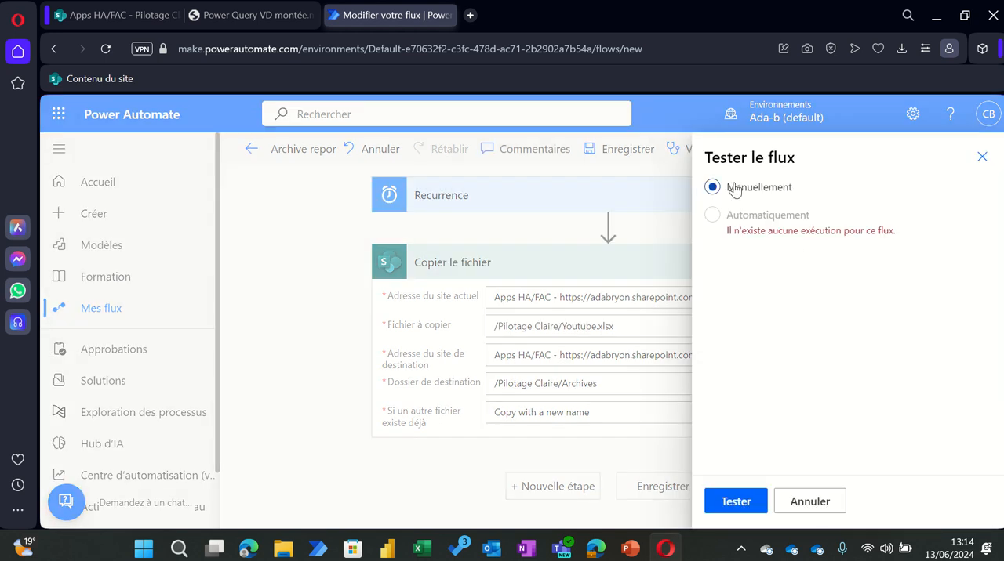
{"action": "left_click", "coordinate": [735, 502]}
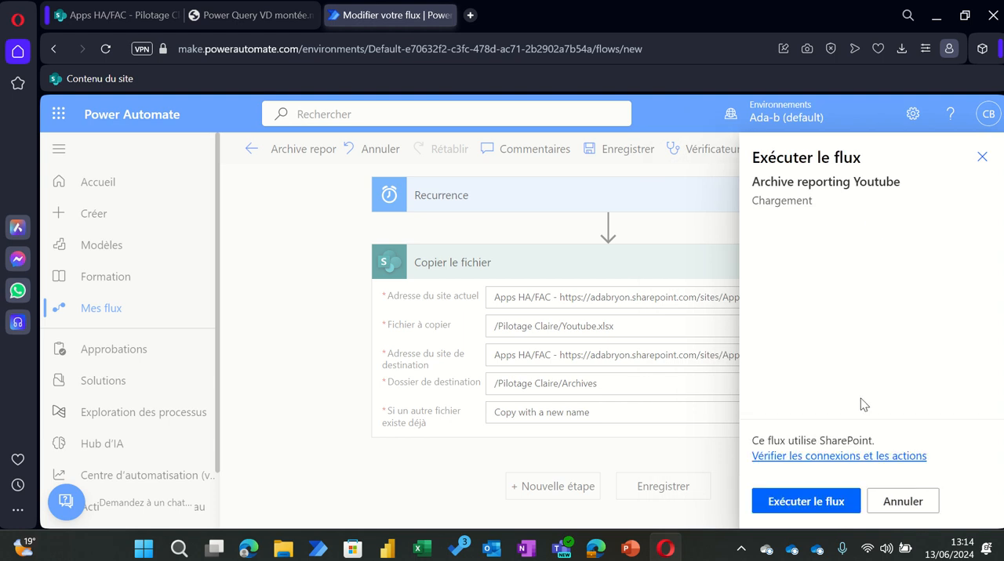
Step: Switch to SharePoint and examine the contents of the Archives folder before the flow runs
{"action": "left_click", "coordinate": [126, 14]}
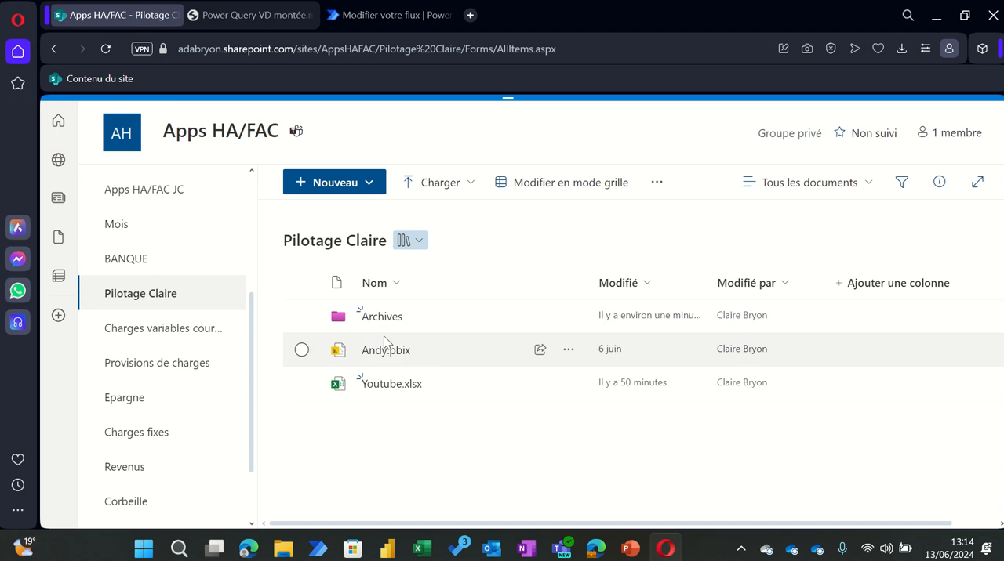
{"action": "left_click", "coordinate": [367, 319]}
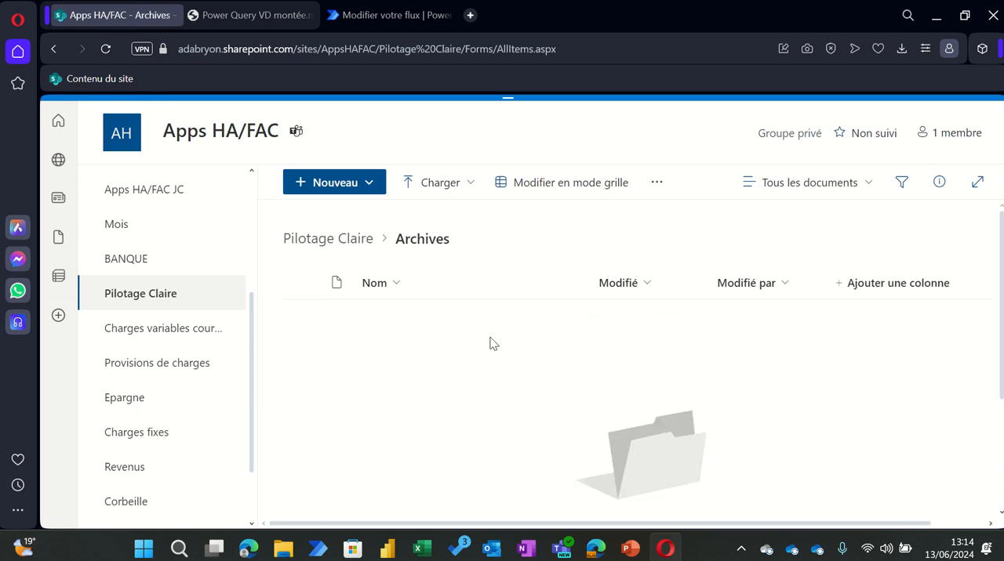
Step: Return to Power Automate, run the "Archive reporting Youtube" test and view its execution
{"action": "left_click", "coordinate": [373, 17]}
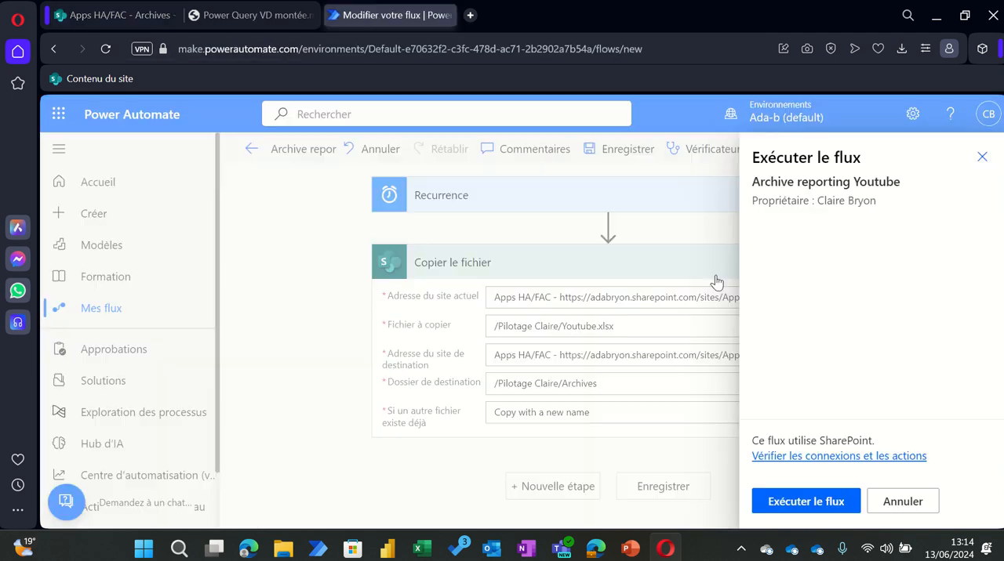
{"action": "left_click", "coordinate": [808, 507]}
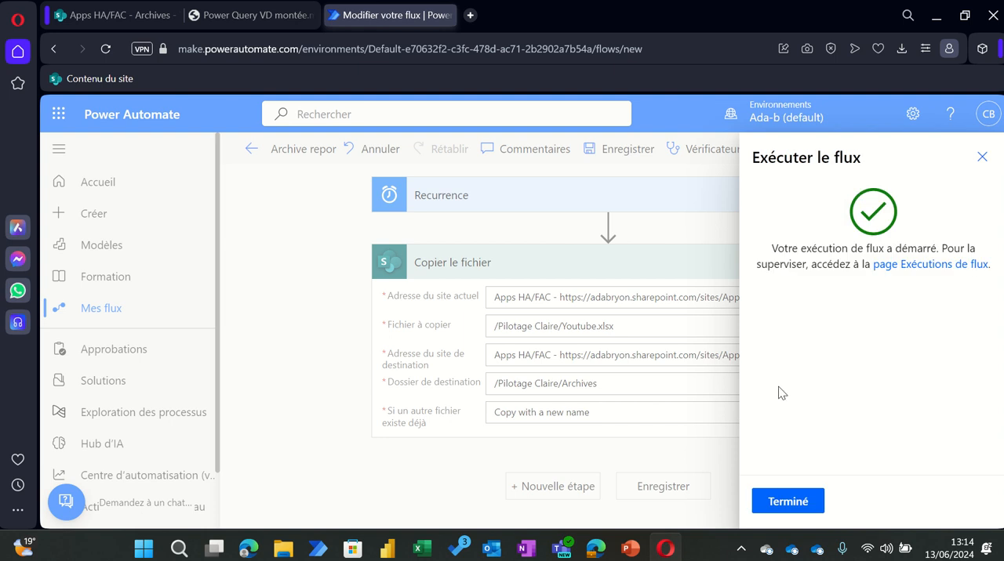
{"action": "left_click", "coordinate": [786, 503]}
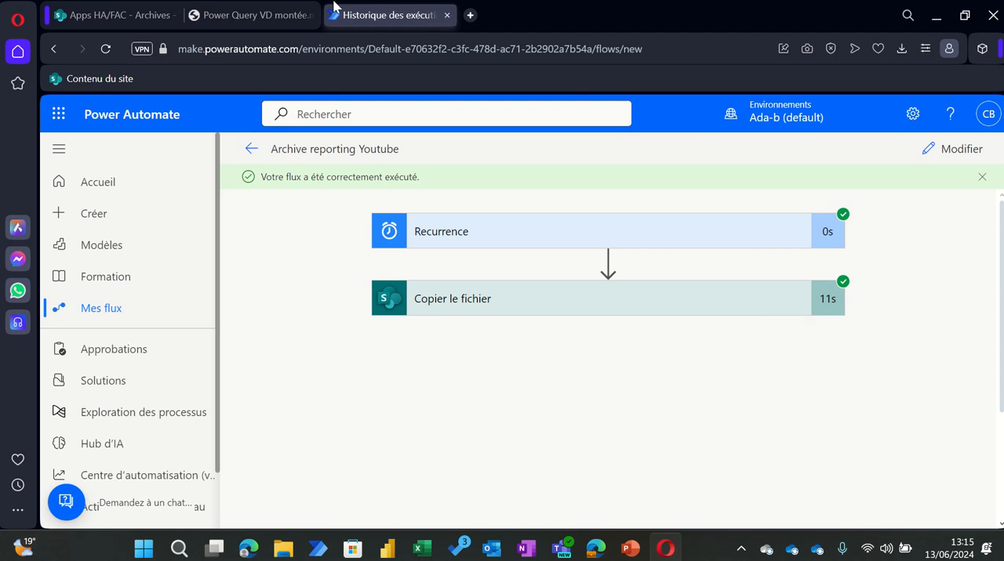
Step: Switch to SharePoint and check both the Archives folder and its parent Pilotage library for Youtube.xlsx
{"action": "left_click", "coordinate": [137, 15]}
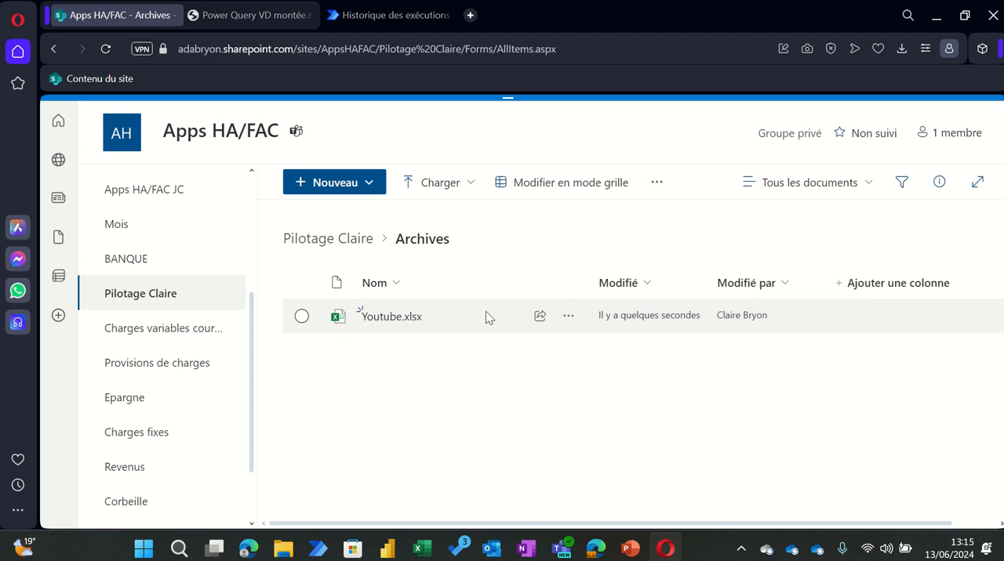
{"action": "left_click", "coordinate": [298, 237]}
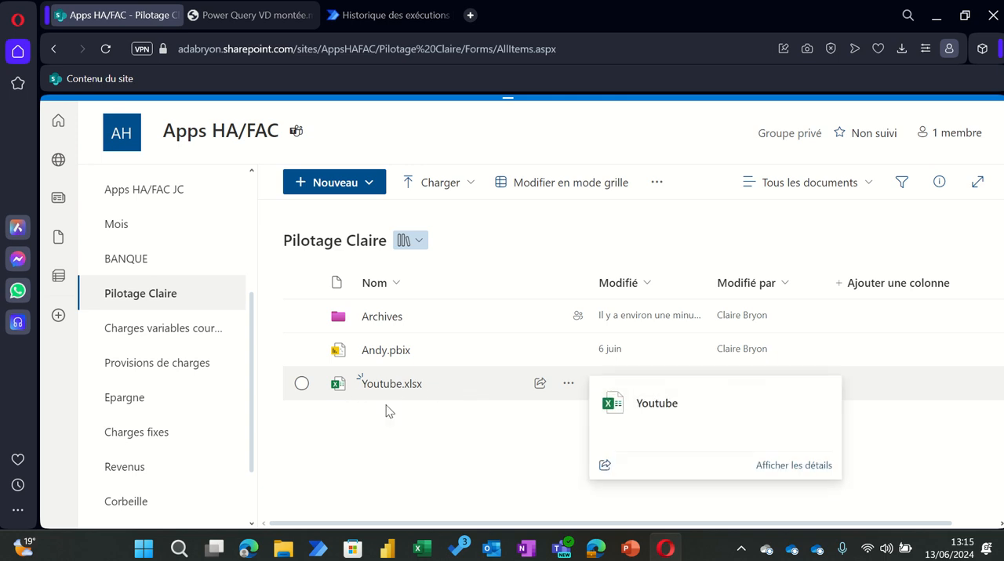
{"action": "left_click", "coordinate": [380, 317]}
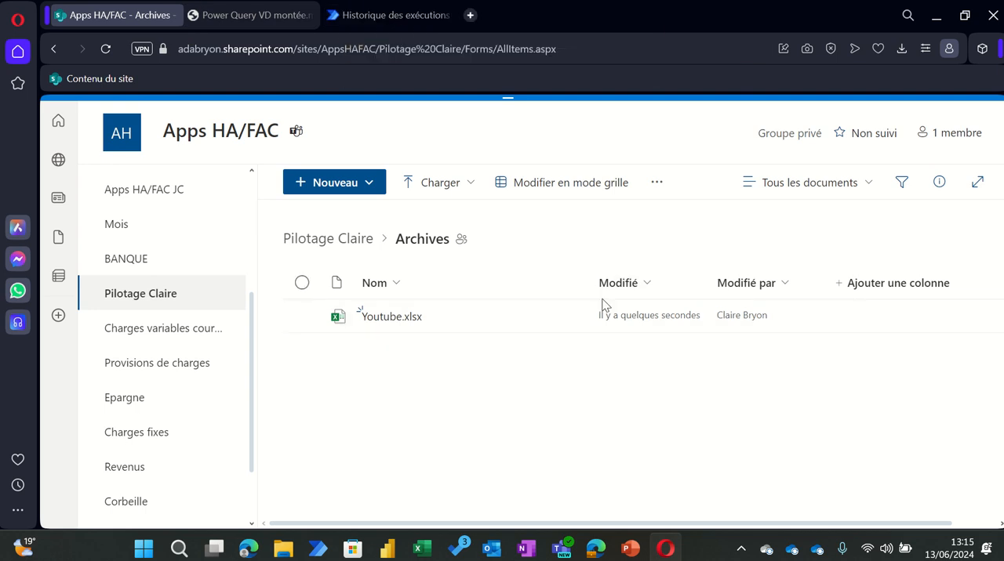
Step: Return to Power Automate, go back to the flow's details page and run "Archive reporting Youtube" again
{"action": "left_click", "coordinate": [354, 17]}
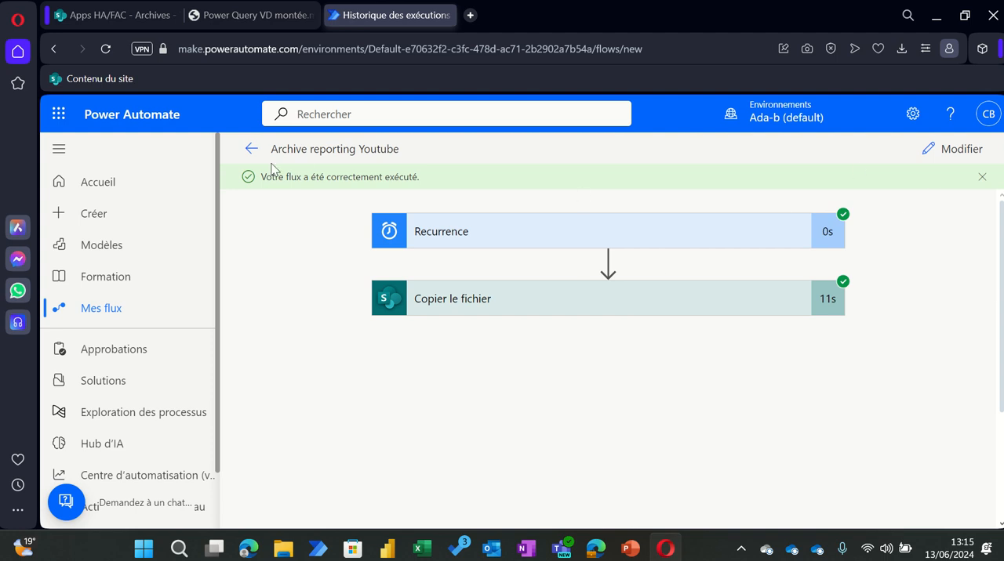
{"action": "left_click", "coordinate": [250, 152]}
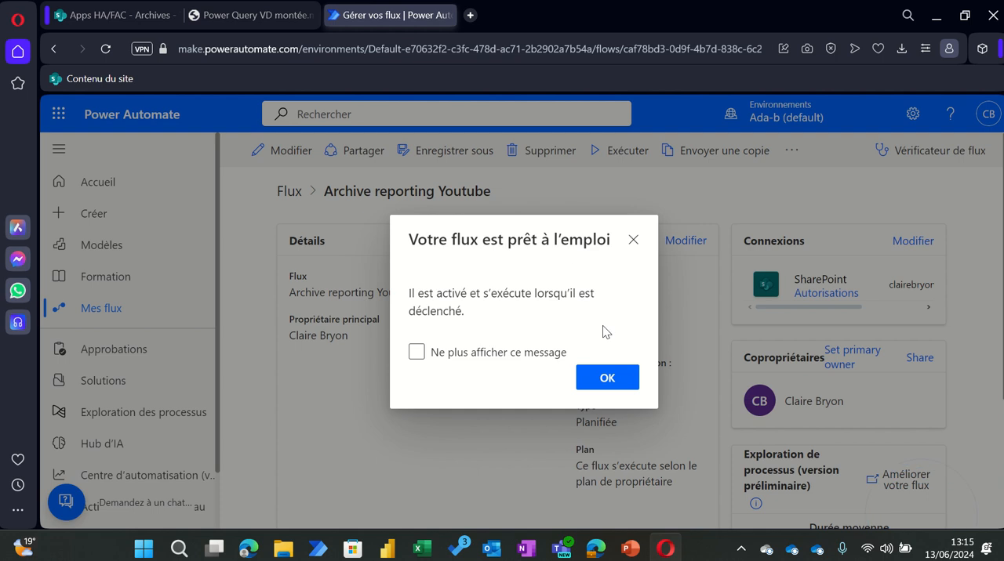
{"action": "left_click", "coordinate": [606, 460]}
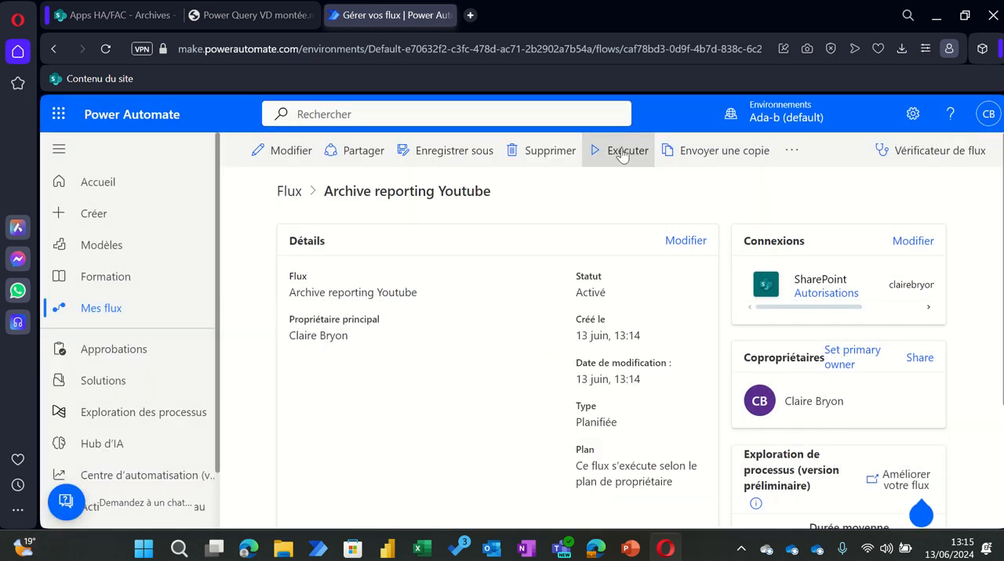
{"action": "left_click", "coordinate": [618, 151]}
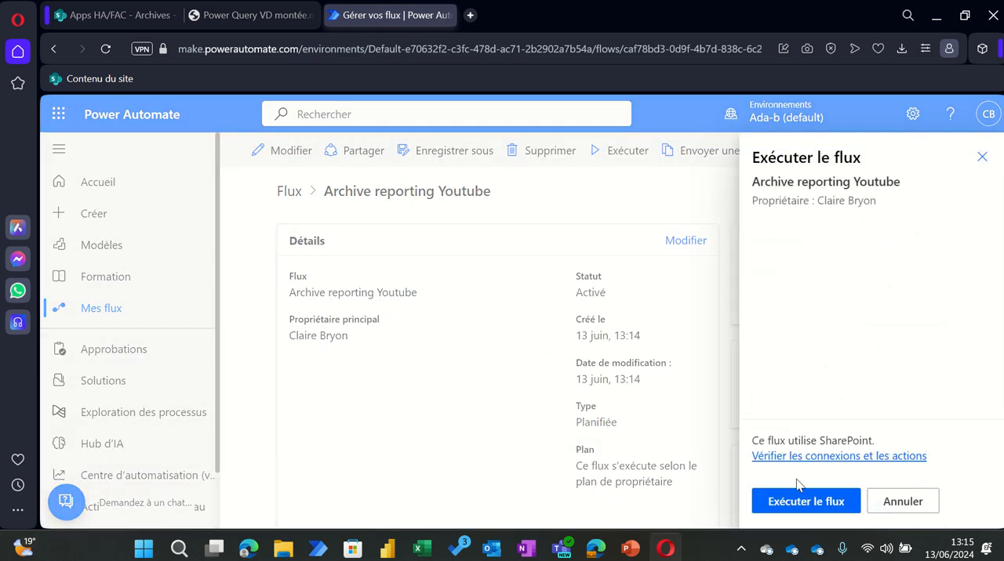
{"action": "left_click", "coordinate": [792, 501]}
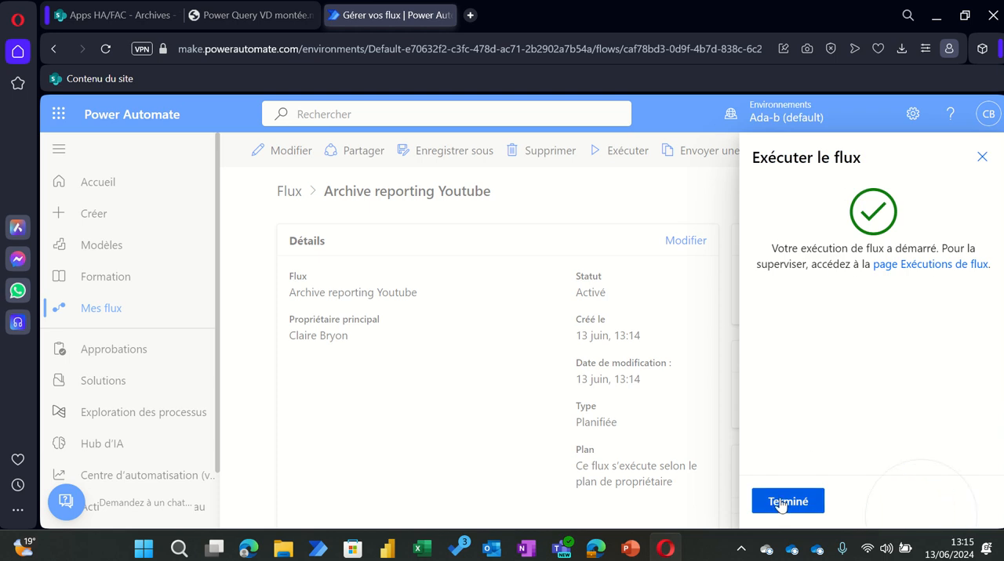
{"action": "left_click", "coordinate": [787, 502]}
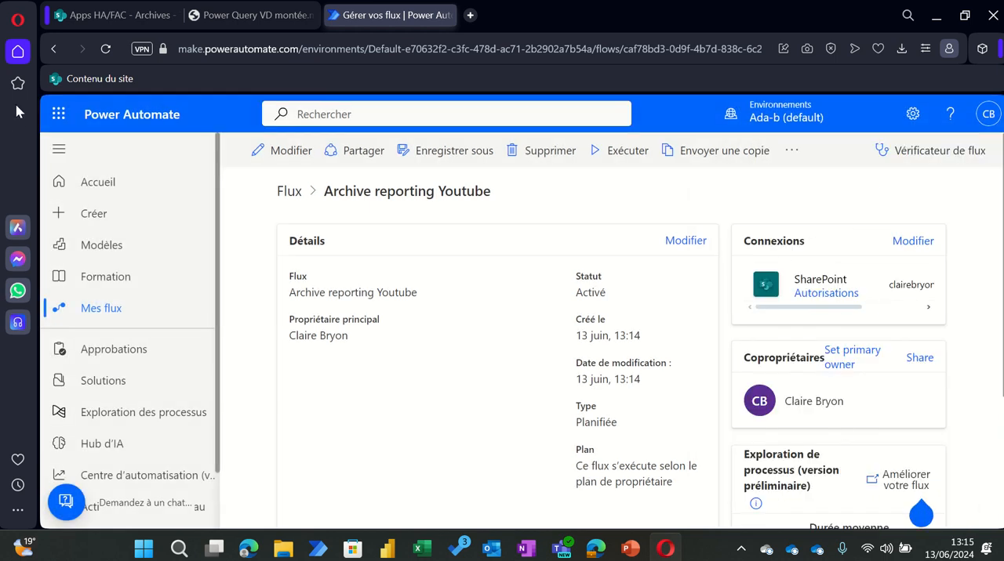
Step: Switch to SharePoint and reload the Archives folder to check the result of the second run
{"action": "left_click", "coordinate": [101, 17]}
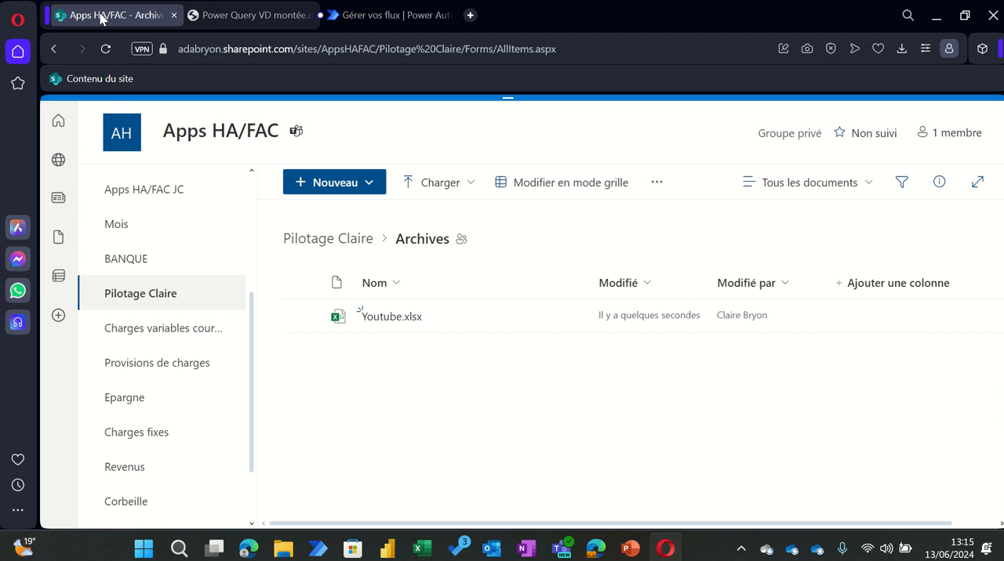
{"action": "left_click", "coordinate": [105, 49]}
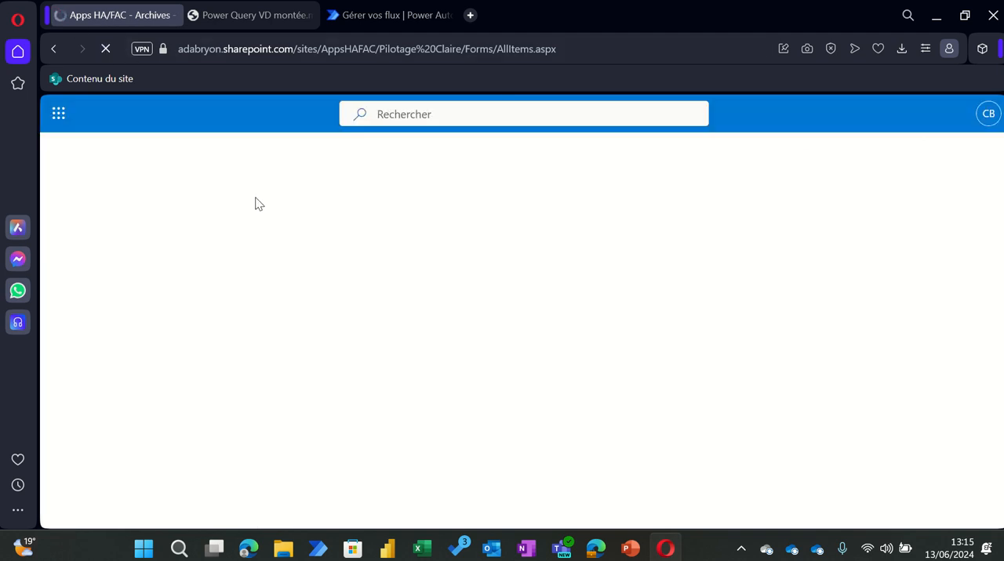